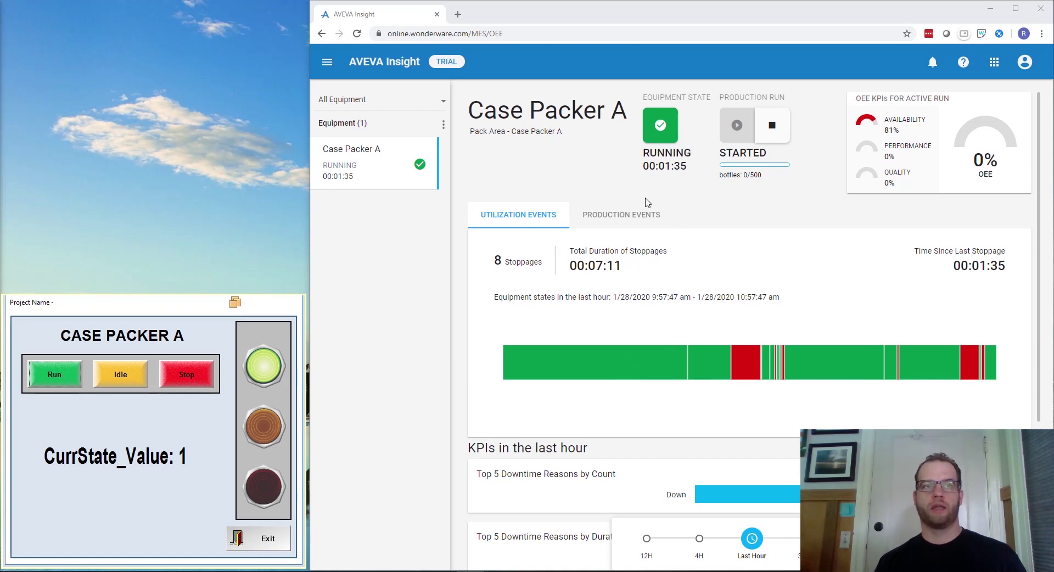
Switch the Case Packer A simulator to Stop, then Idle, and watch the dashboard's equipment state.
{"action": "left_click", "coordinate": [182, 372]}
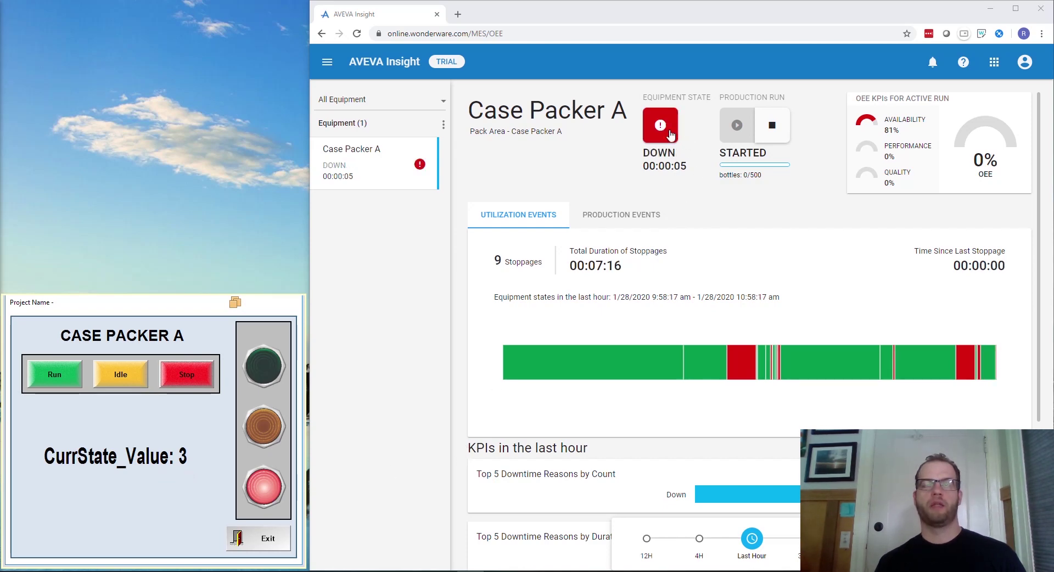
{"action": "left_click", "coordinate": [125, 384]}
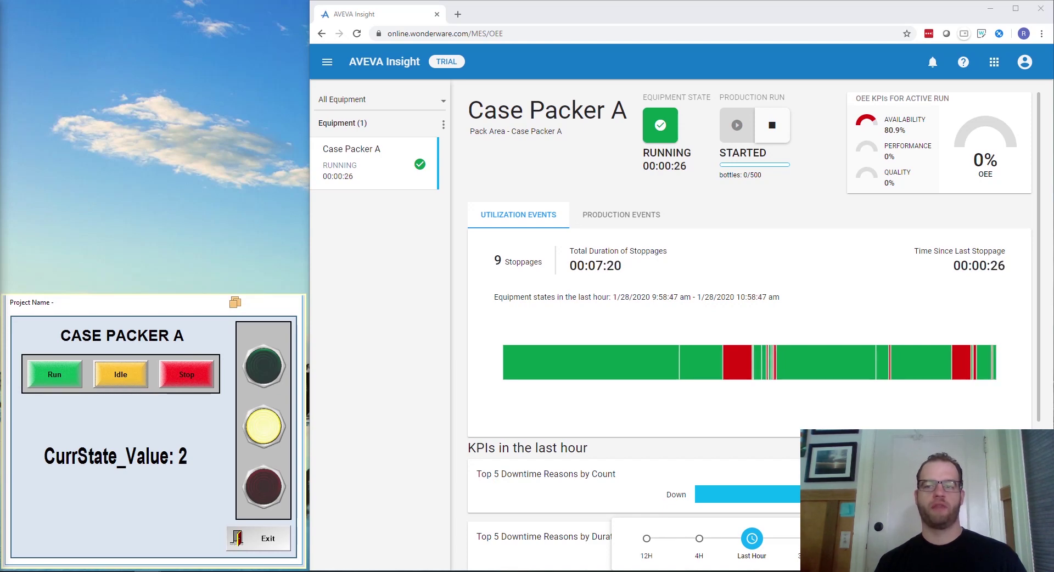
Go to Administration from the apps grid and open the Efficiency card.
{"action": "left_click", "coordinate": [994, 62]}
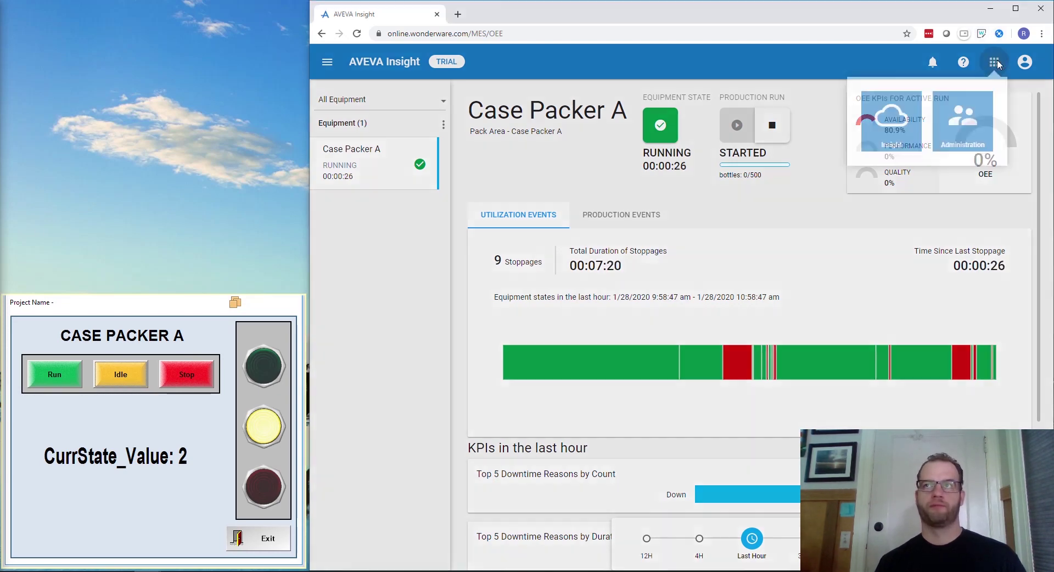
{"action": "left_click", "coordinate": [973, 137]}
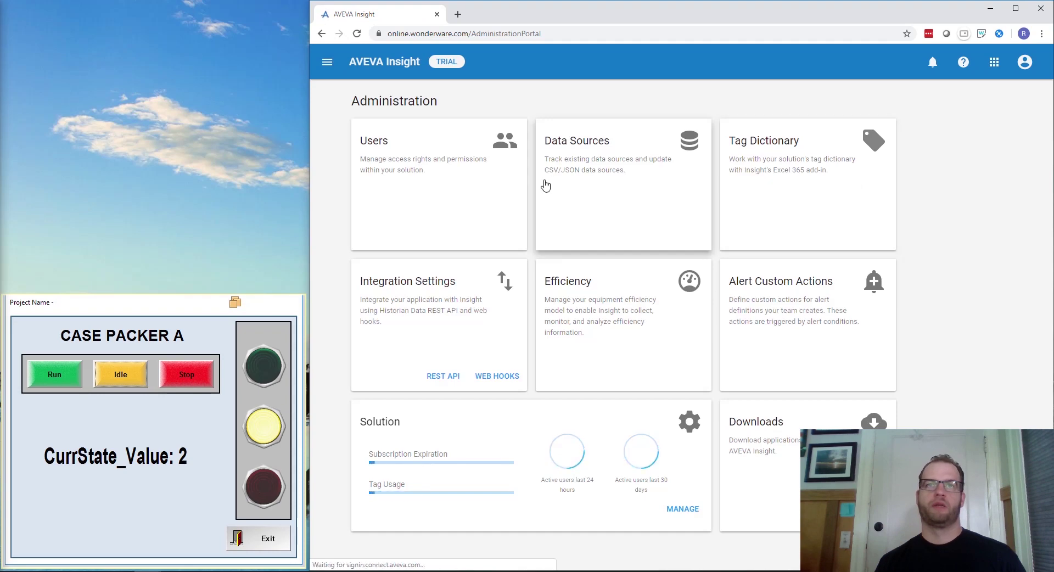
{"action": "left_click", "coordinate": [583, 339]}
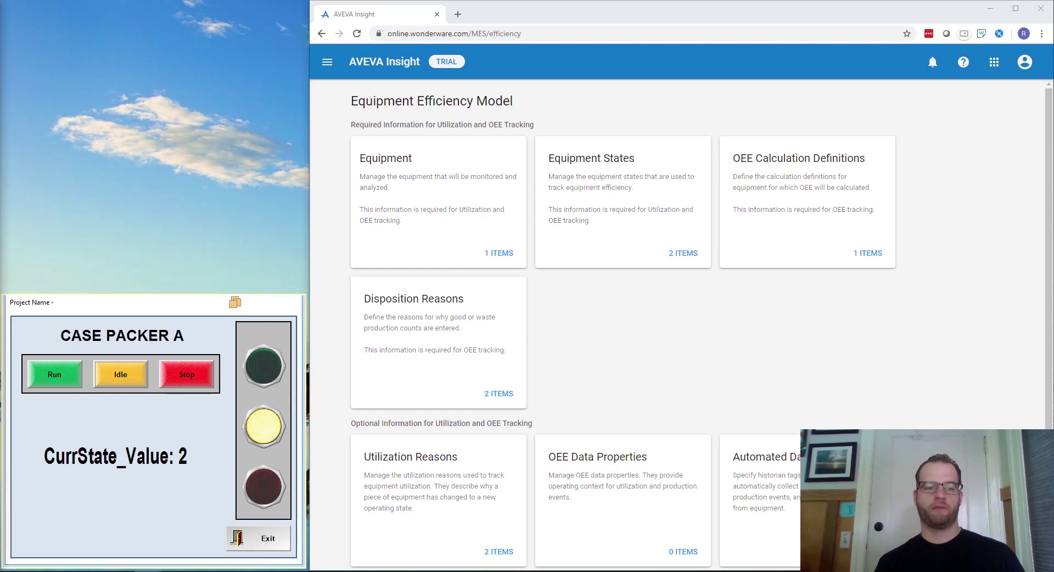
Export Equipment States to EquipmentStateExport (6).csv on the desktop and open it in Excel.
{"action": "left_click", "coordinate": [638, 234]}
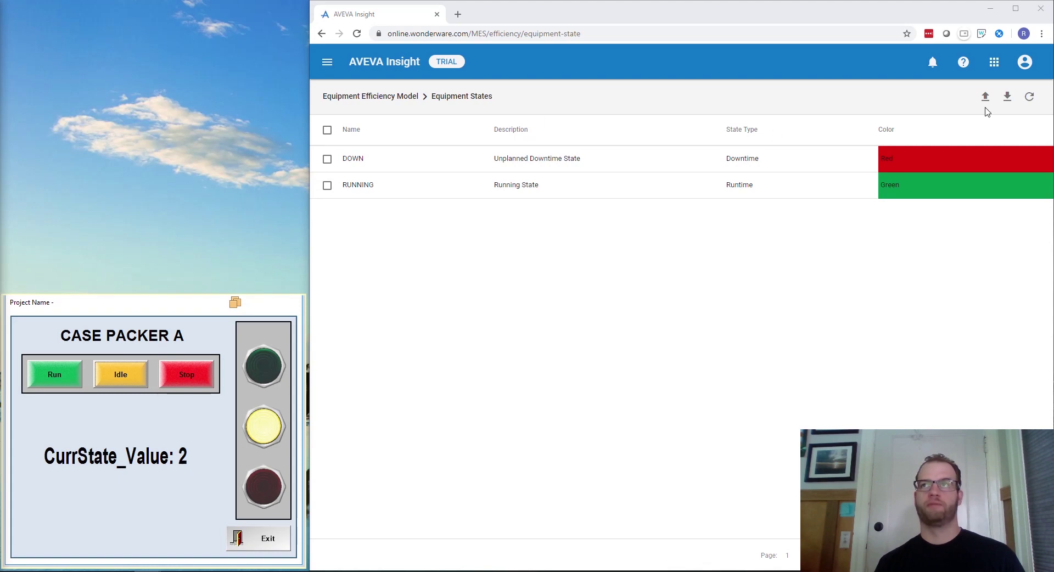
{"action": "left_click", "coordinate": [1009, 101]}
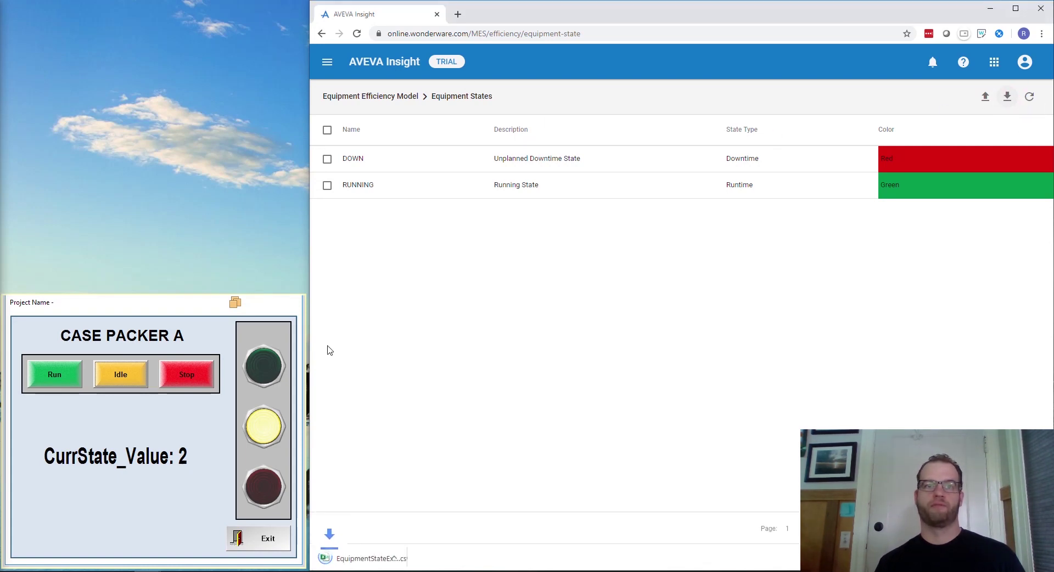
{"action": "left_click_drag", "start_coordinate": [376, 556], "coordinate": [103, 131]}
{"action": "double_click", "coordinate": [104, 132]}
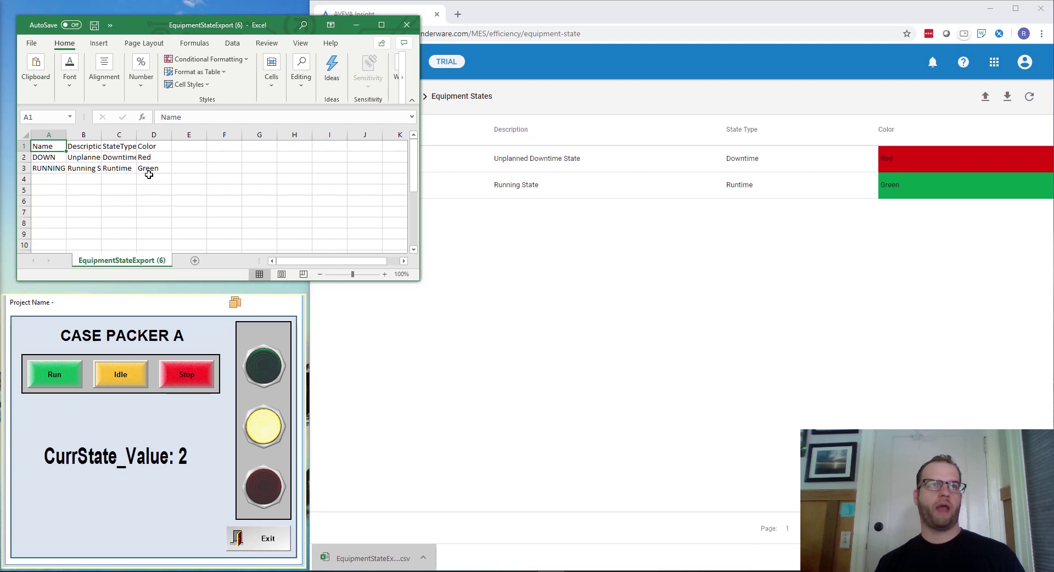
Enter IDLE in cell A4 and widen column B for the description.
{"action": "left_click", "coordinate": [48, 178]}
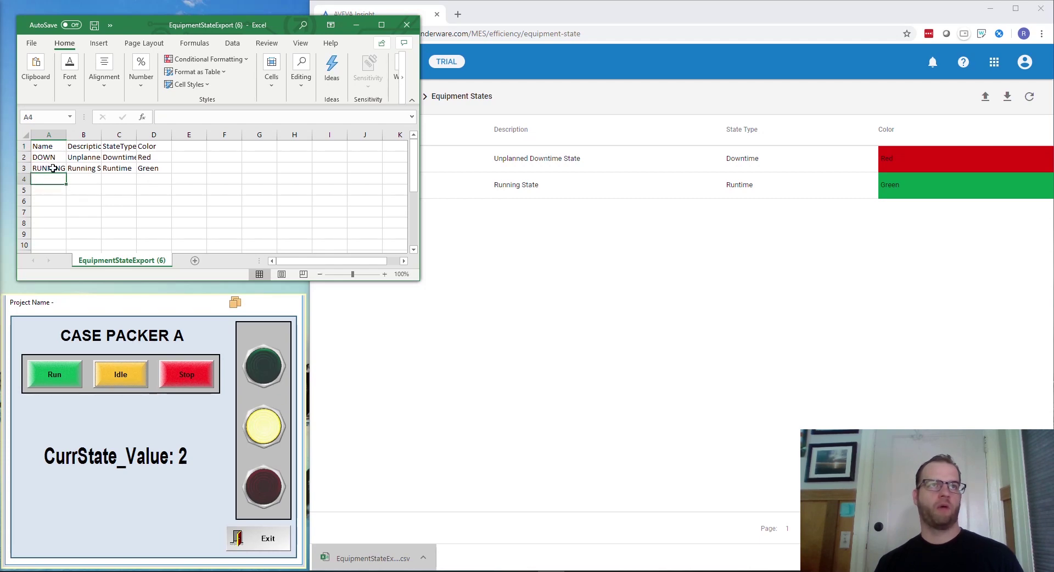
{"action": "double_click", "coordinate": [52, 179]}
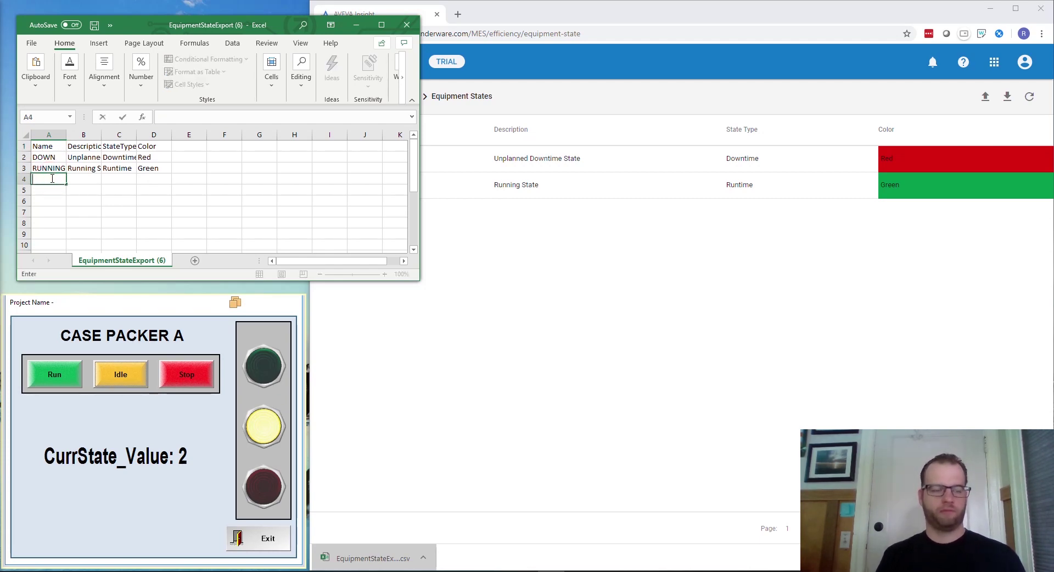
{"action": "type", "text": "IDLE"}
{"action": "key", "text": "Tab"}
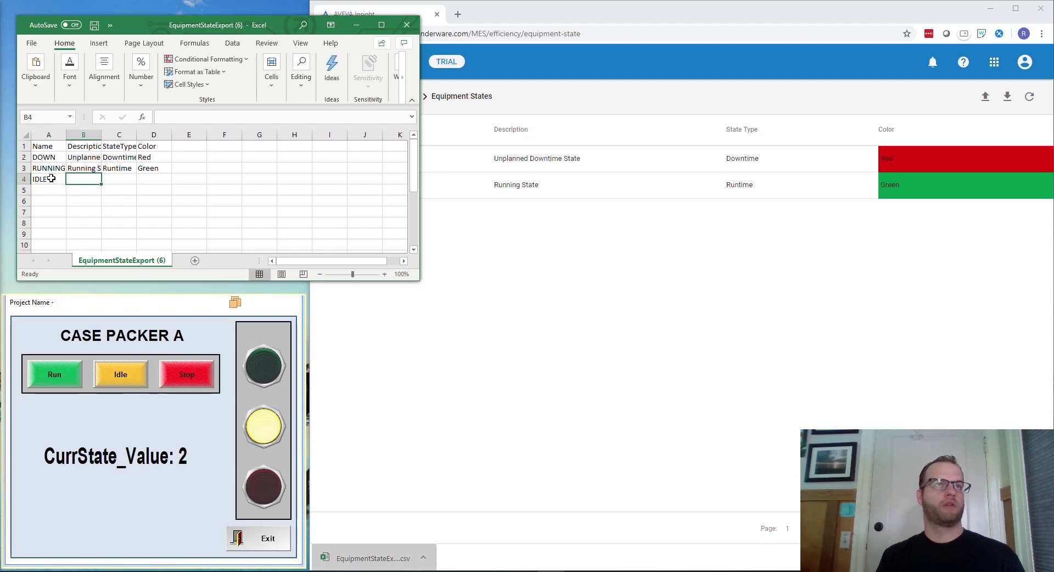
{"action": "type", "text": "Id"}
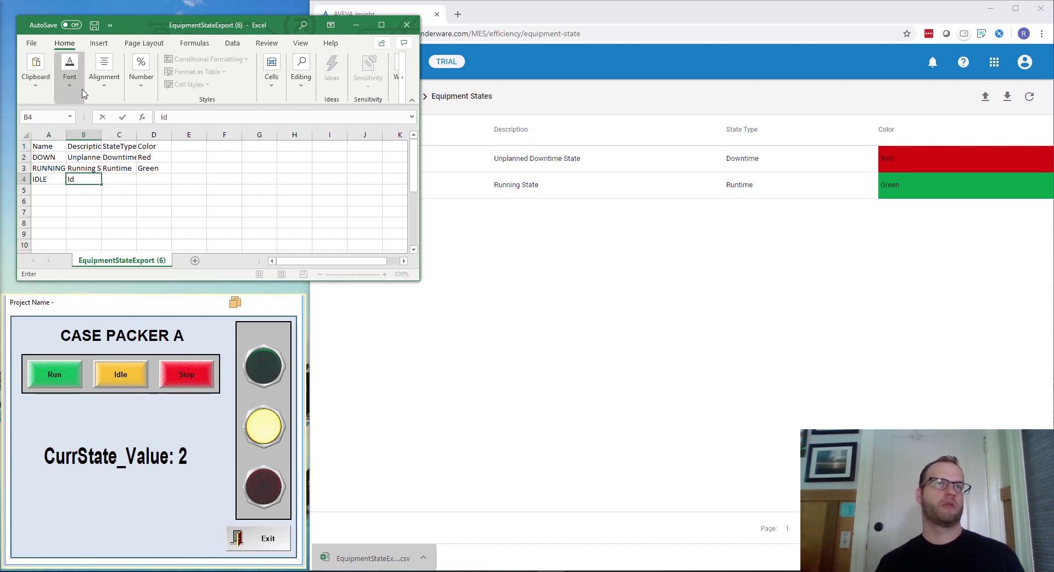
{"action": "left_click", "coordinate": [98, 134]}
{"action": "left_click_drag", "start_coordinate": [101, 134], "coordinate": [213, 139]}
{"action": "left_click", "coordinate": [163, 134]}
{"action": "left_click_drag", "start_coordinate": [135, 134], "coordinate": [147, 135]}
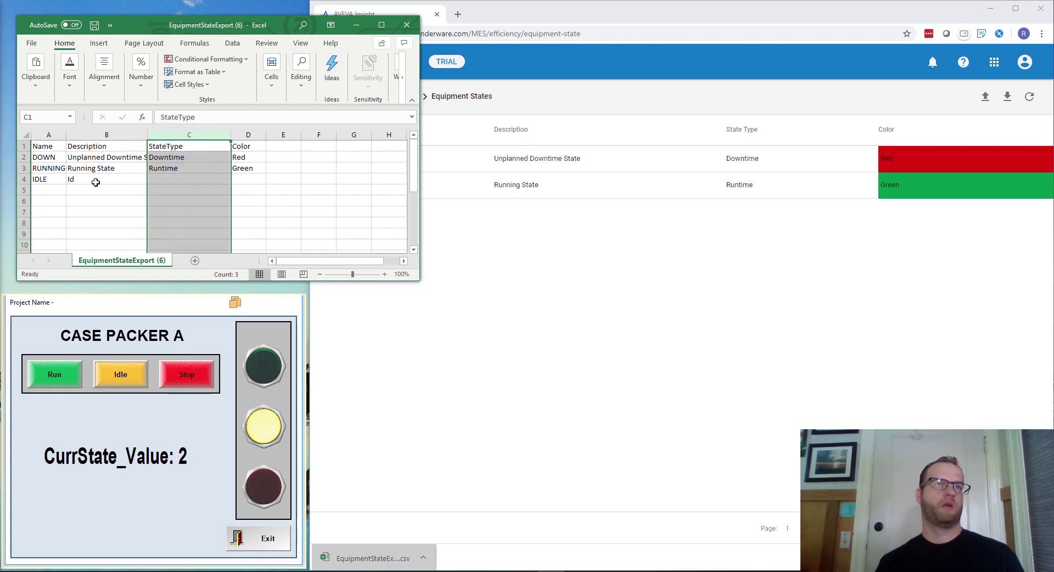
Complete row 4 with Idle State, Idle and Yellow, then save and close the CSV.
{"action": "double_click", "coordinate": [99, 179]}
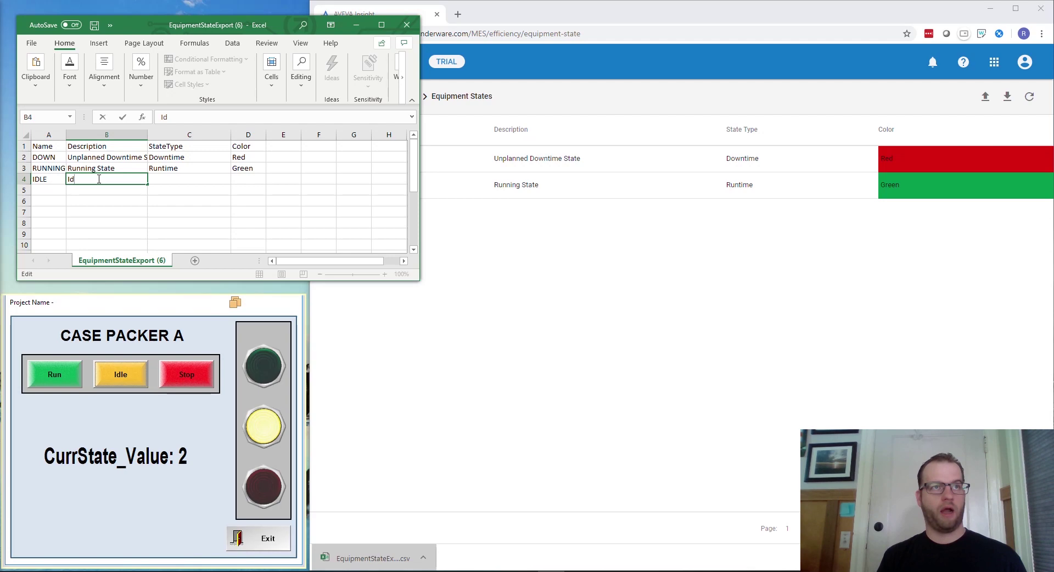
{"action": "type", "text": "le State"}
{"action": "key", "text": "Tab"}
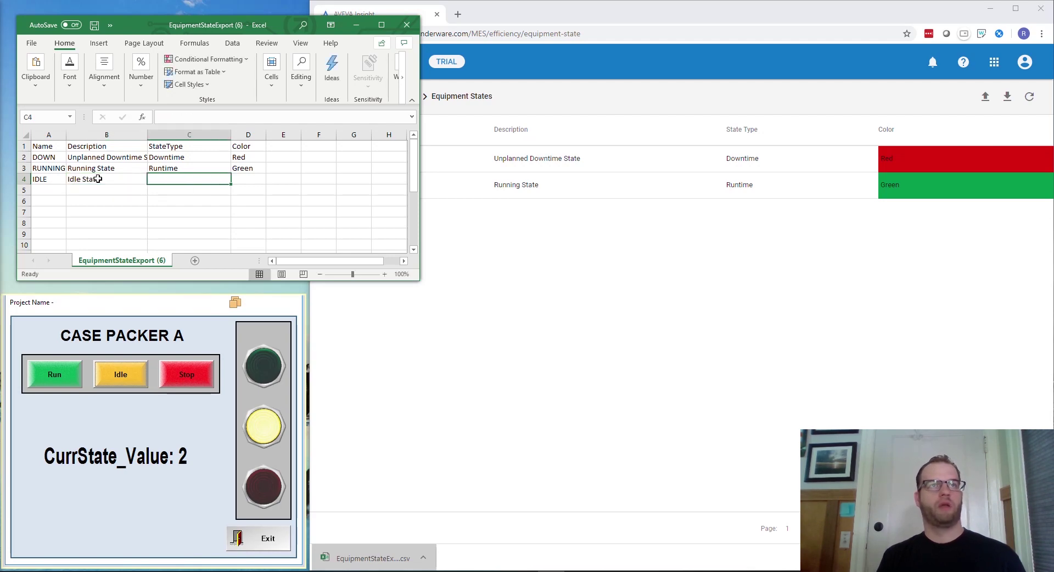
{"action": "type", "text": "Idle"}
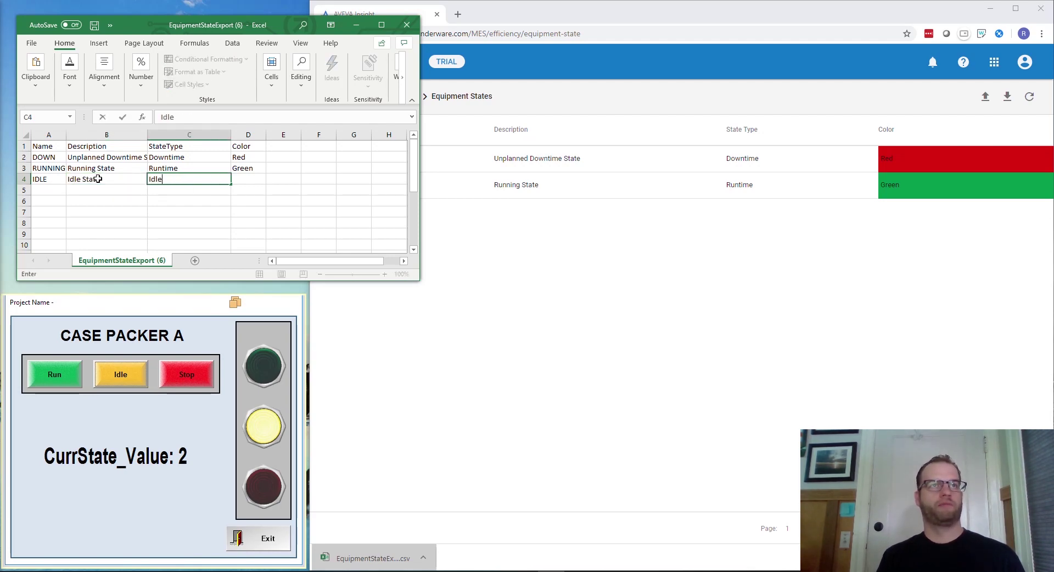
{"action": "key", "text": "Tab"}
{"action": "type", "text": "Yellow"}
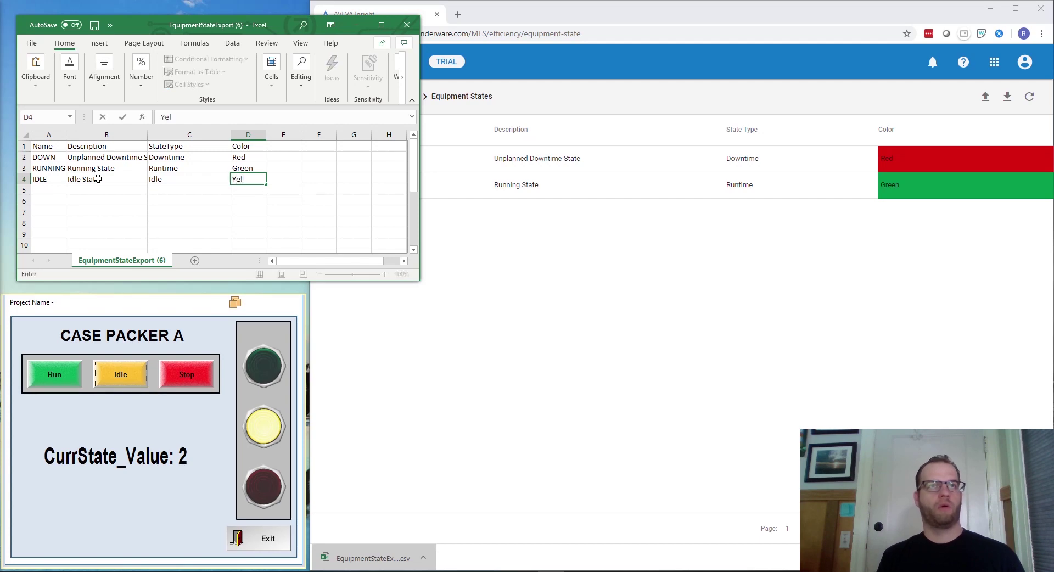
{"action": "left_click", "coordinate": [165, 213]}
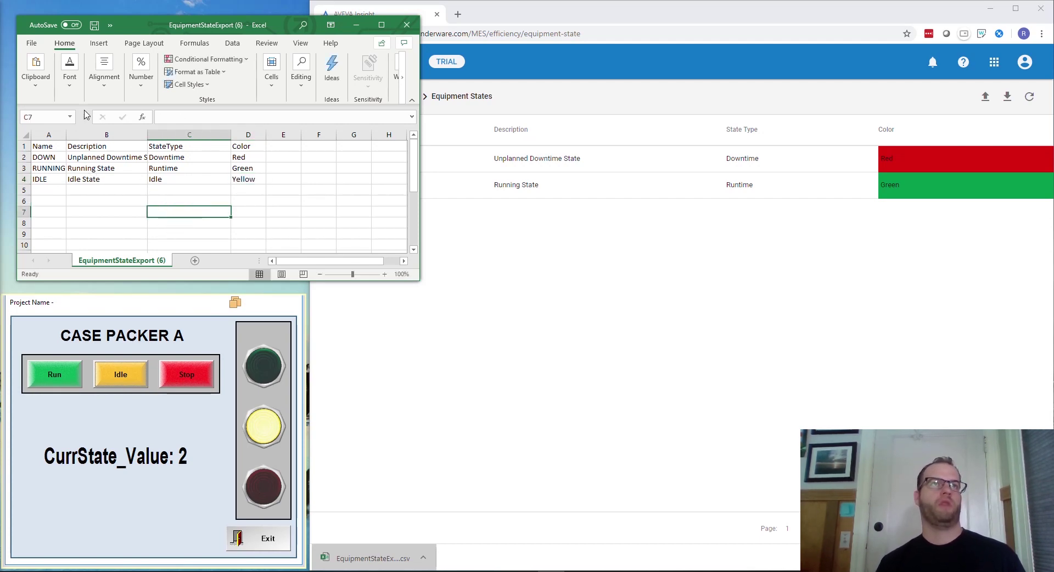
{"action": "left_click", "coordinate": [94, 25]}
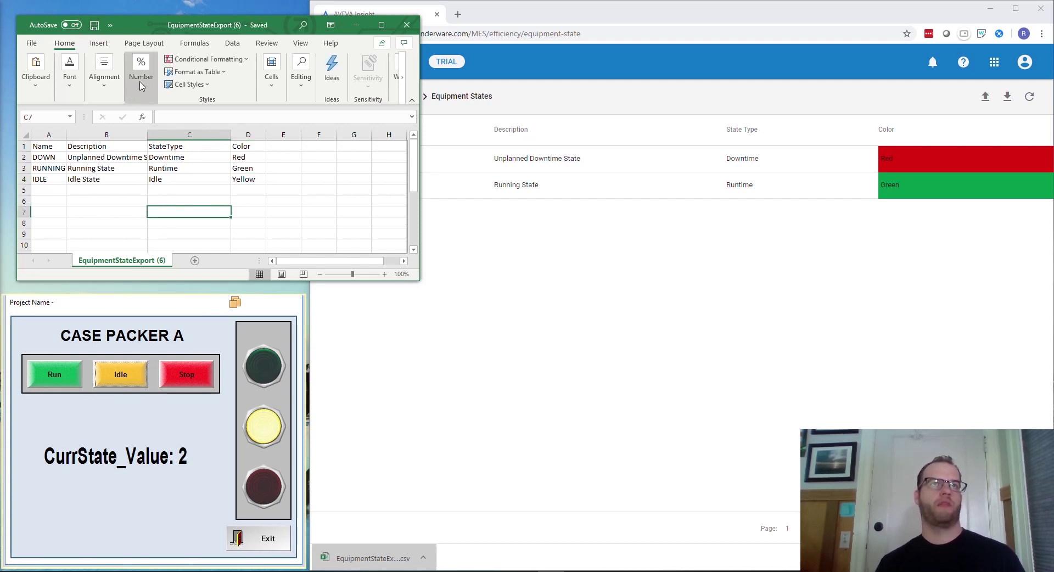
{"action": "left_click", "coordinate": [406, 24]}
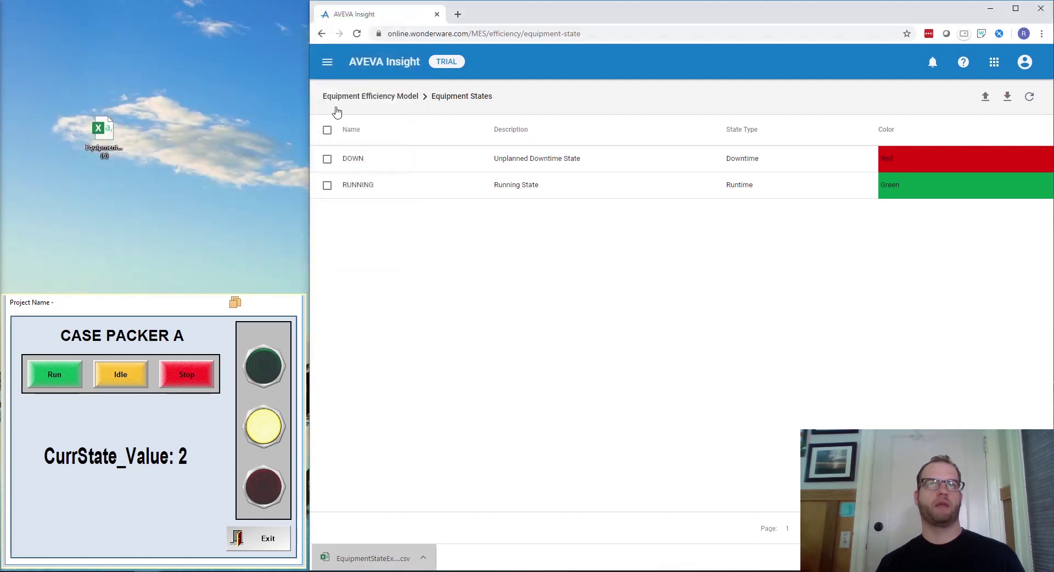
Import the edited equipment states CSV from the desktop and close the import window.
{"action": "left_click", "coordinate": [988, 103]}
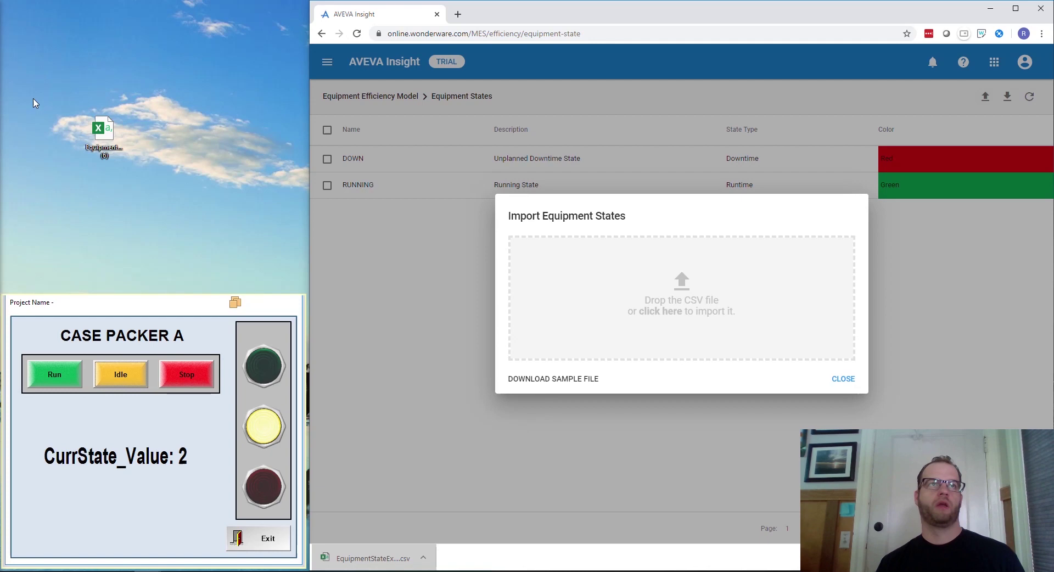
{"action": "left_click_drag", "start_coordinate": [104, 132], "coordinate": [624, 295]}
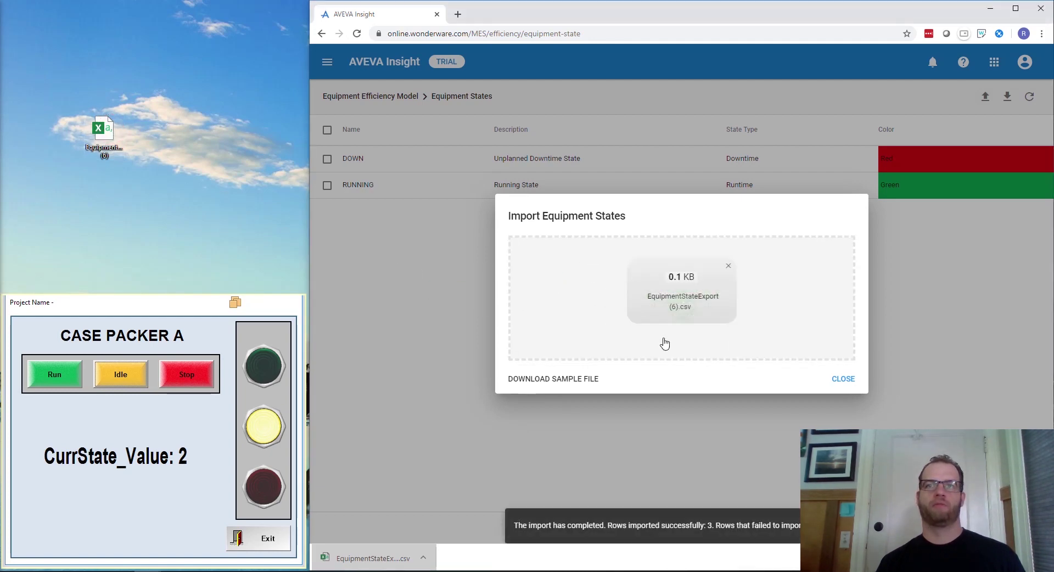
{"action": "left_click", "coordinate": [841, 378]}
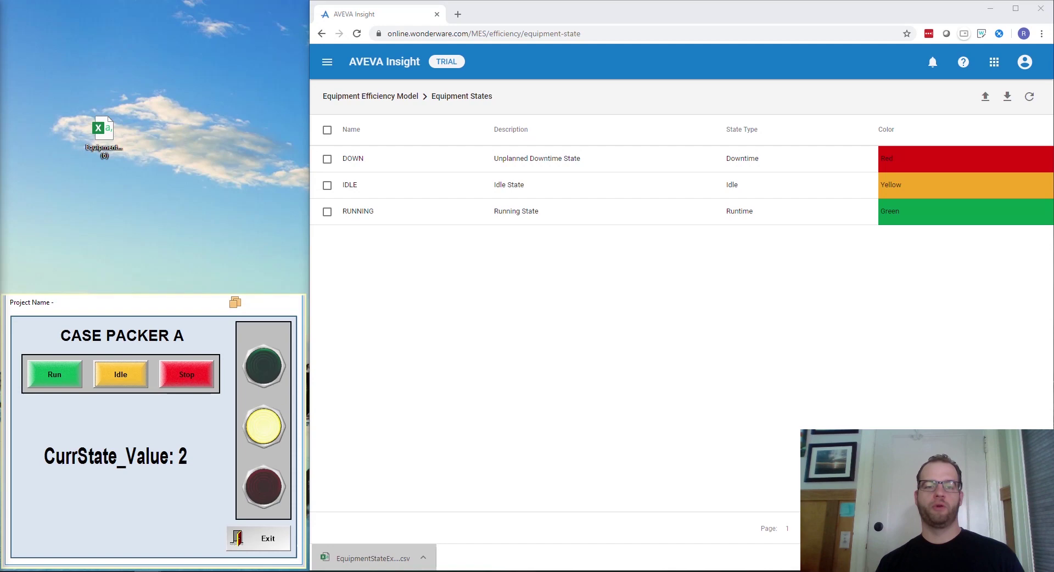
Export Generic Utilization Reasons to a UtilizationReasonExport CSV saved on the desktop.
{"action": "left_click", "coordinate": [355, 96]}
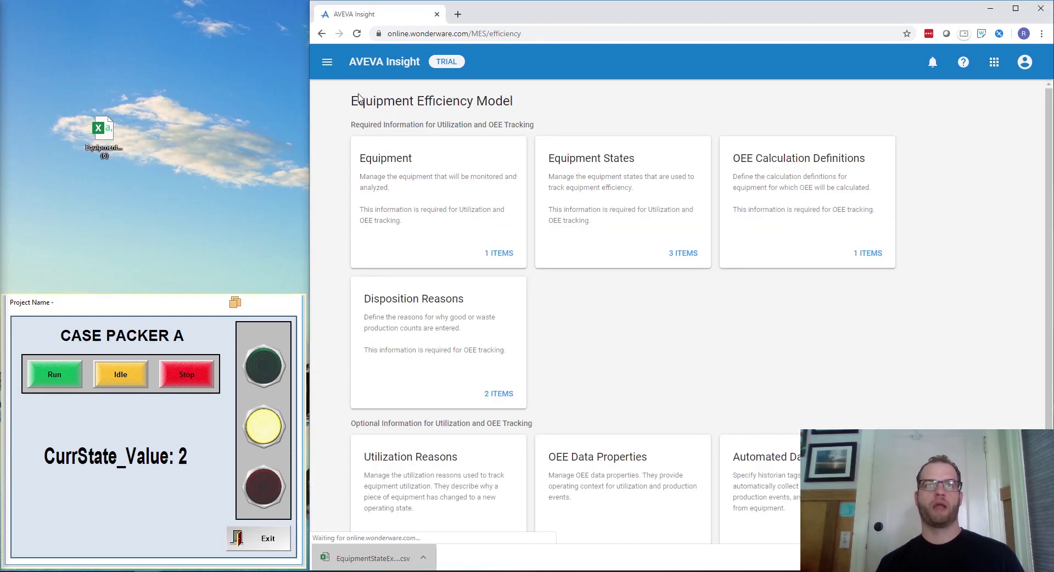
{"action": "left_click", "coordinate": [446, 482]}
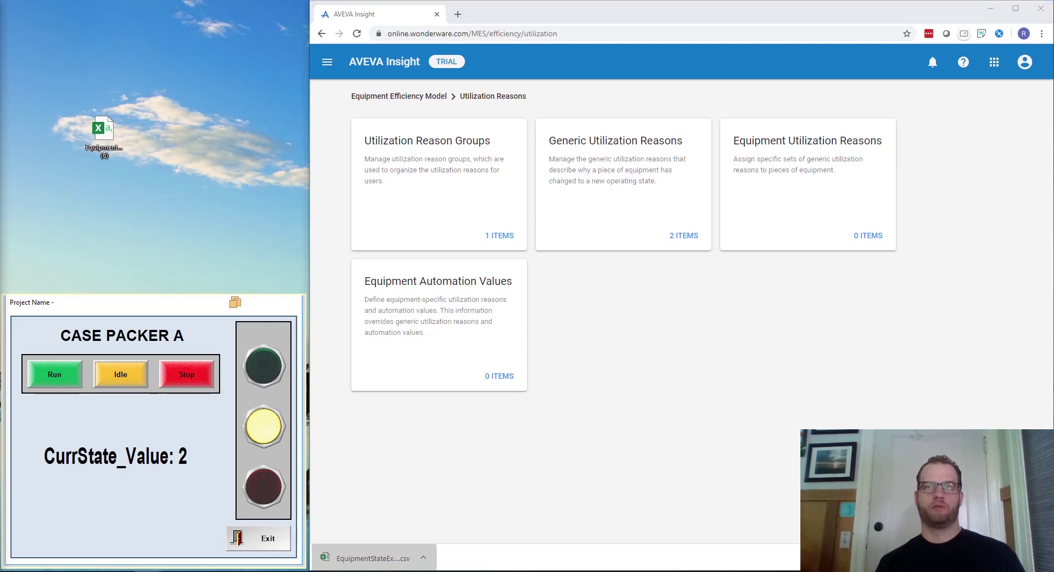
{"action": "left_click", "coordinate": [632, 219]}
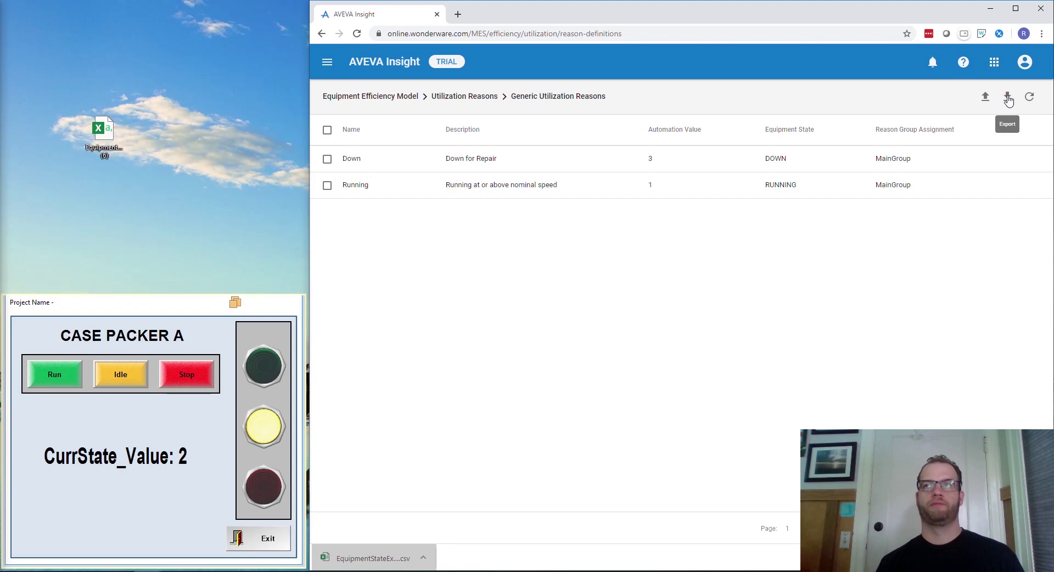
{"action": "left_click", "coordinate": [1007, 97]}
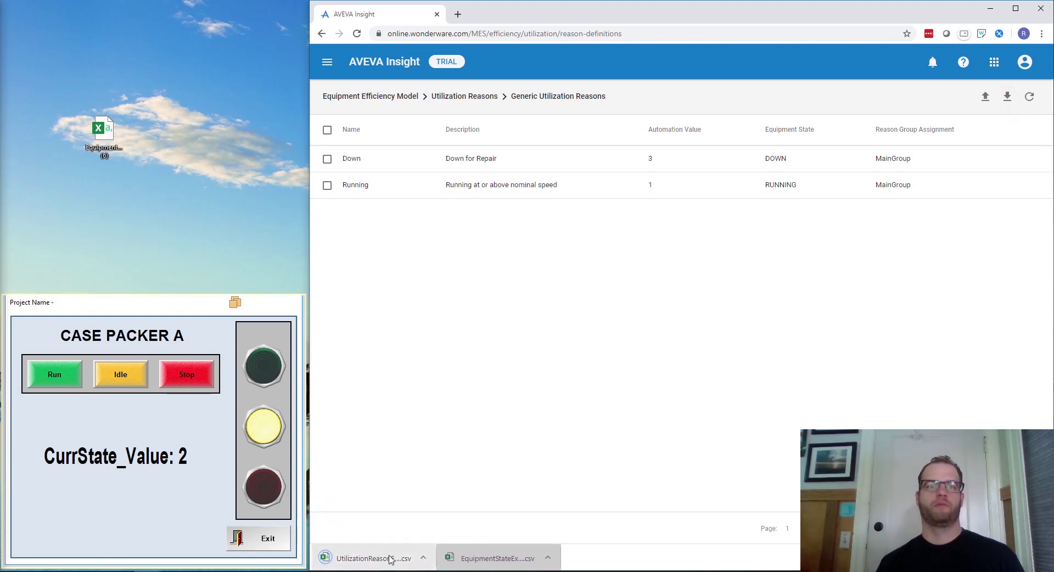
{"action": "left_click", "coordinate": [390, 560]}
{"action": "left_click_drag", "start_coordinate": [390, 559], "coordinate": [192, 138]}
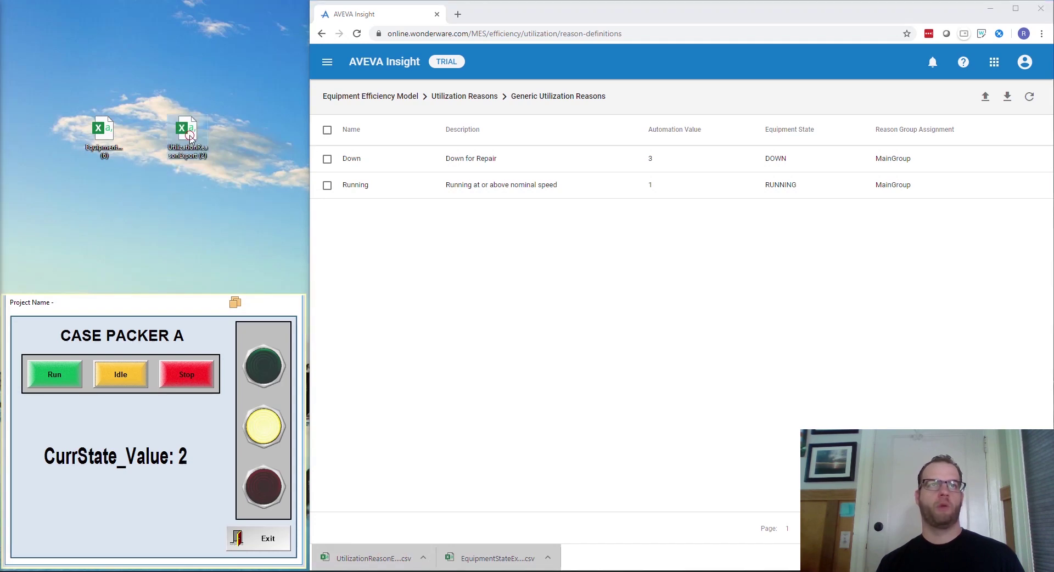
Open the utilization reasons CSV in Excel and fill row 4 with Idle, Idle, 2, IDLE, MainGroup.
{"action": "double_click", "coordinate": [192, 138]}
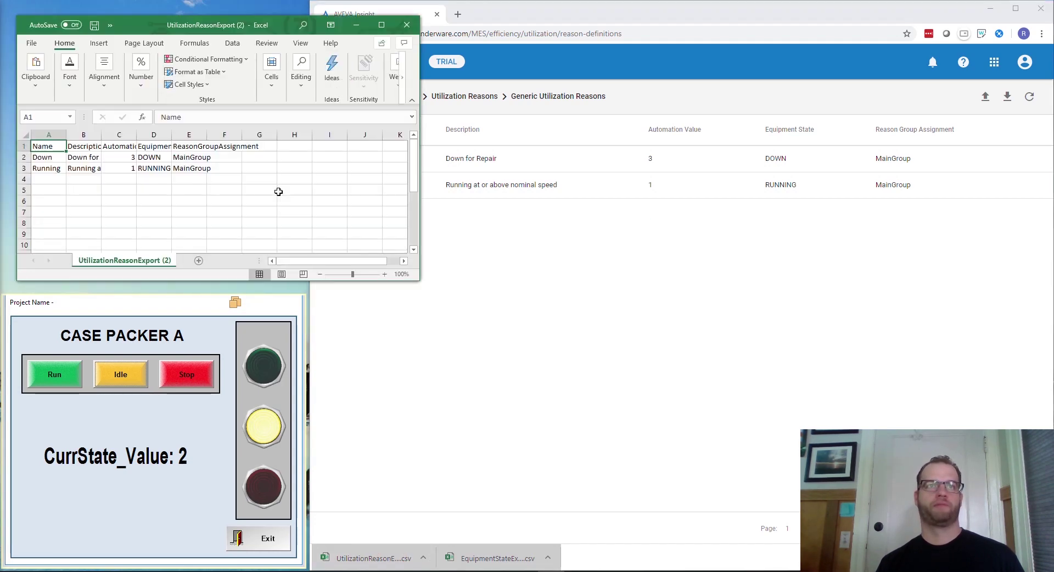
{"action": "left_click_drag", "start_coordinate": [65, 134], "coordinate": [362, 137]}
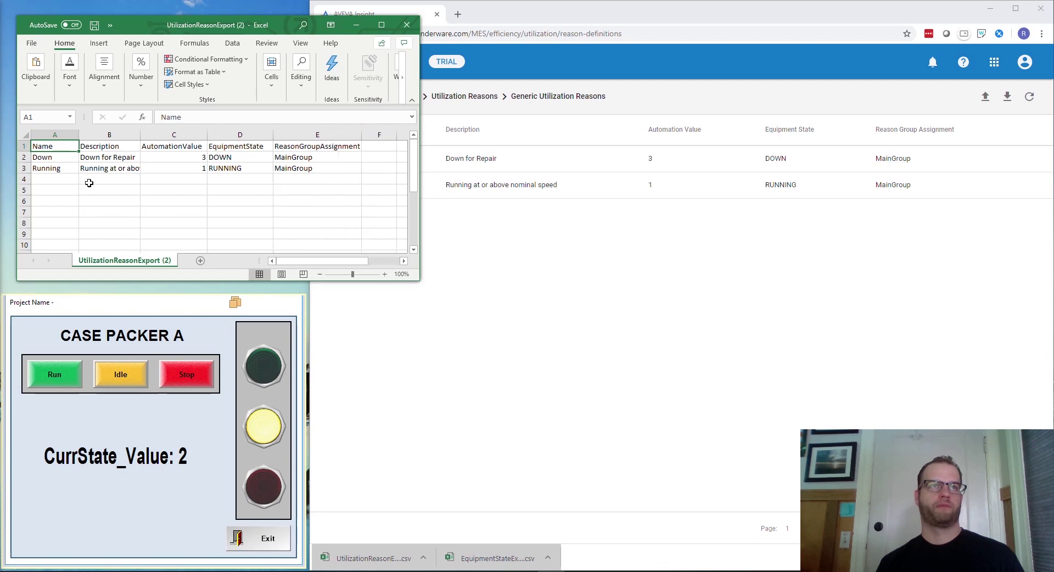
{"action": "double_click", "coordinate": [57, 180]}
{"action": "type", "text": "Idl"}
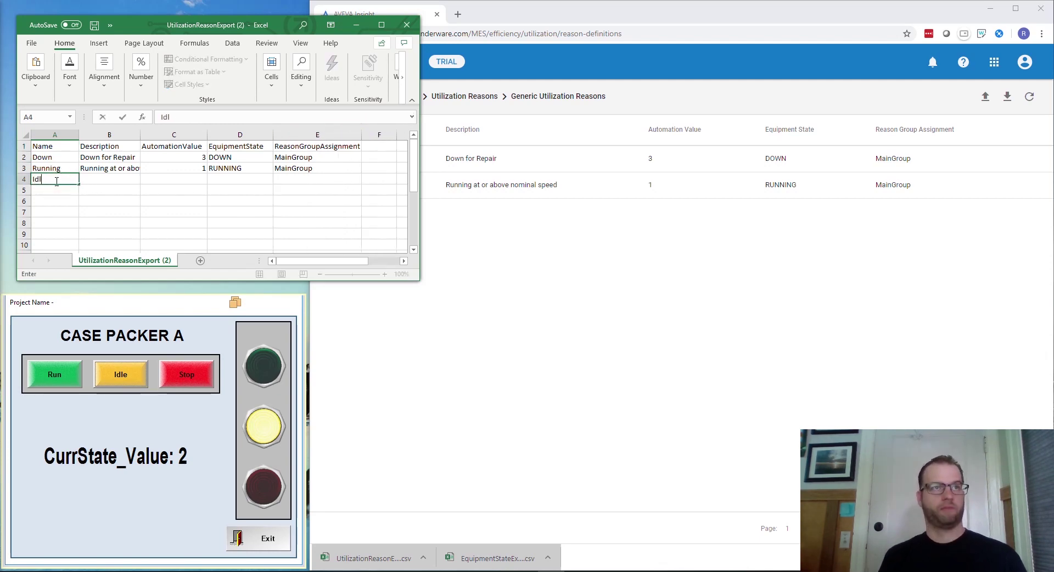
{"action": "type", "text": "e"}
{"action": "key", "text": "Tab"}
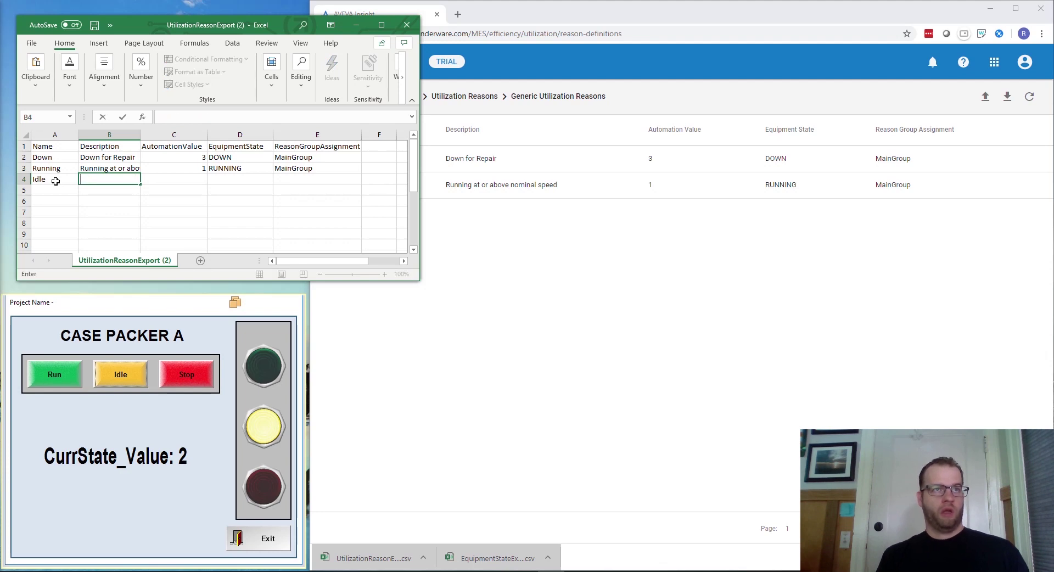
{"action": "type", "text": "Idle"}
{"action": "key", "text": "Tab"}
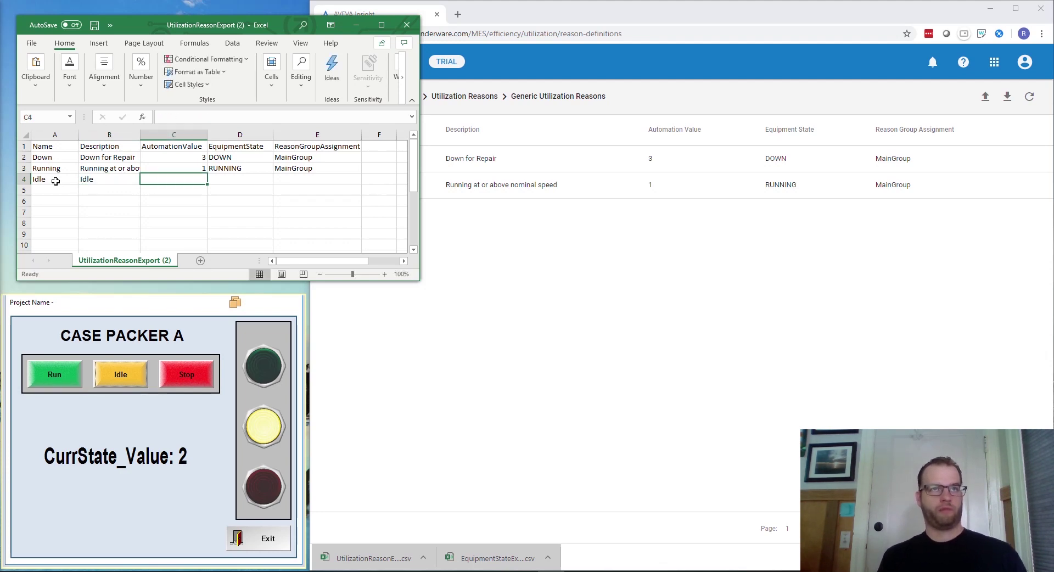
{"action": "type", "text": "2"}
{"action": "key", "text": "Tab"}
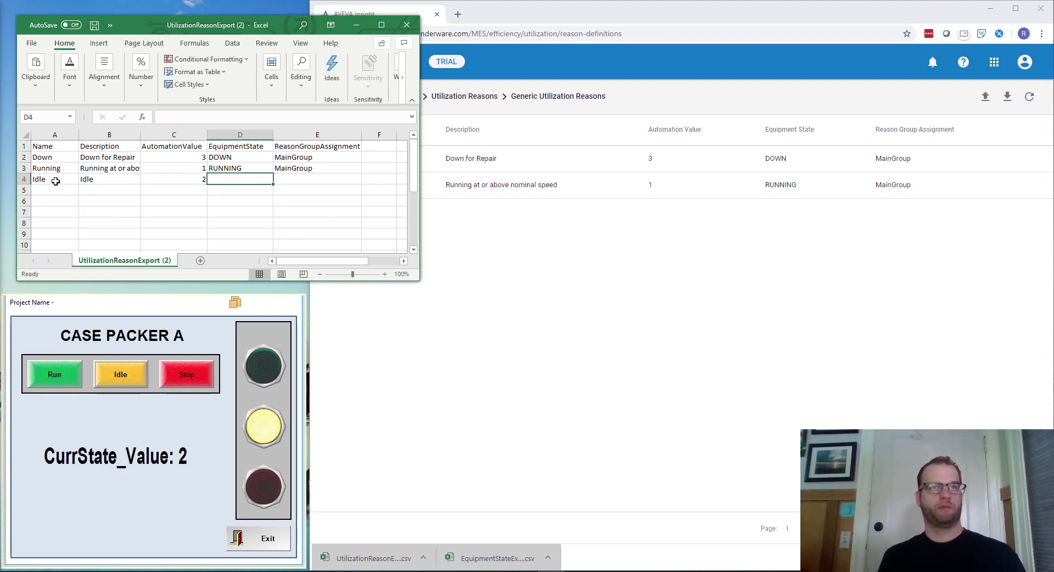
{"action": "type", "text": "I"}
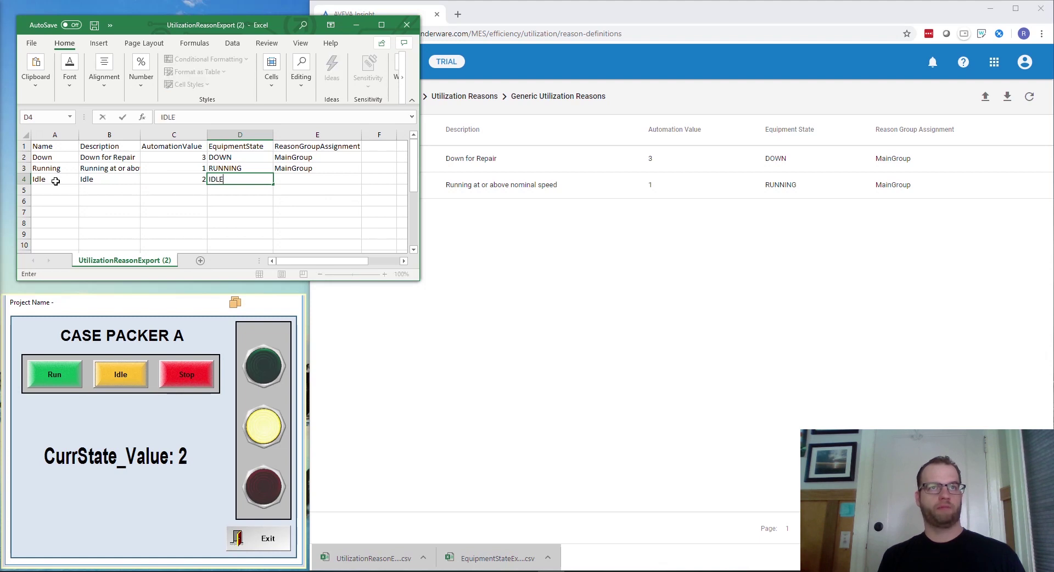
{"action": "type", "text": "DLE"}
{"action": "key", "text": "Tab"}
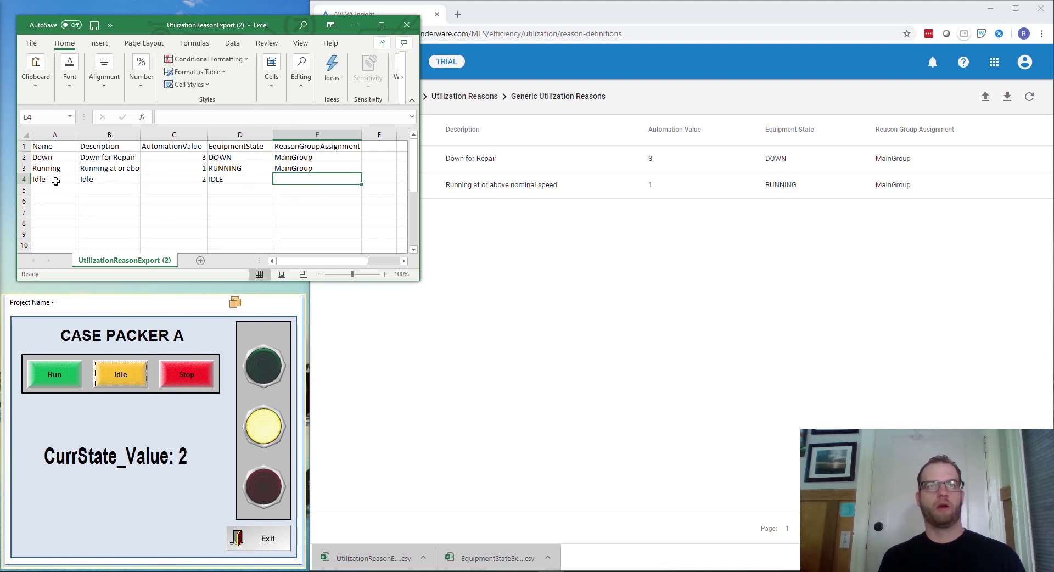
{"action": "type", "text": "M"}
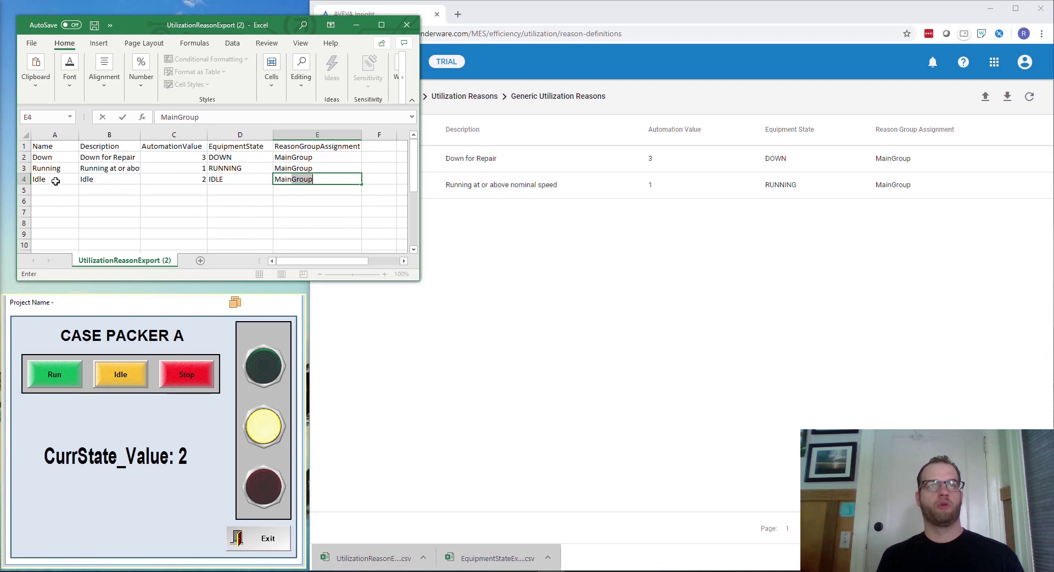
{"action": "type", "text": "ainGroup"}
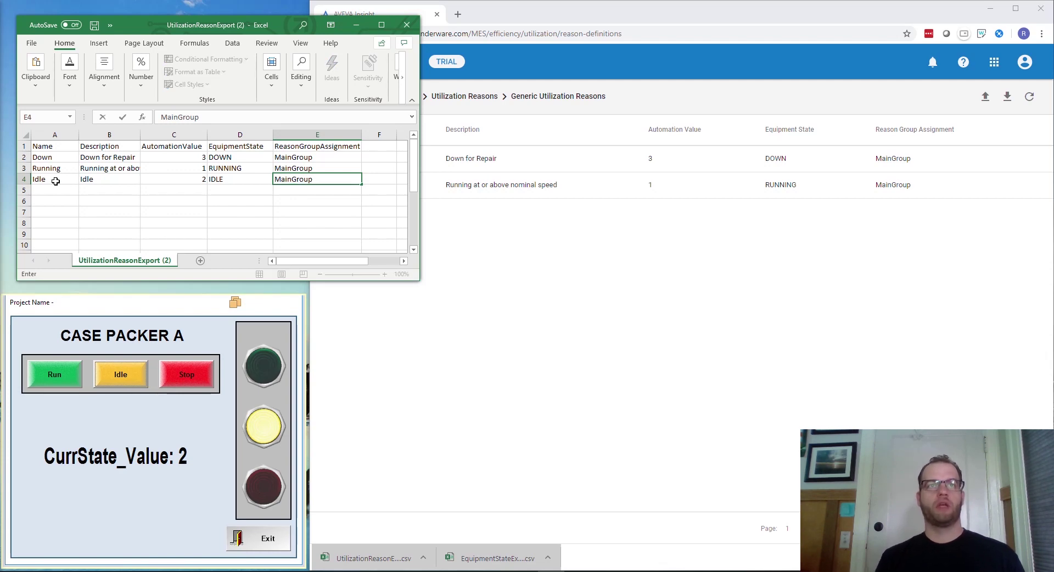
{"action": "key", "text": "Return"}
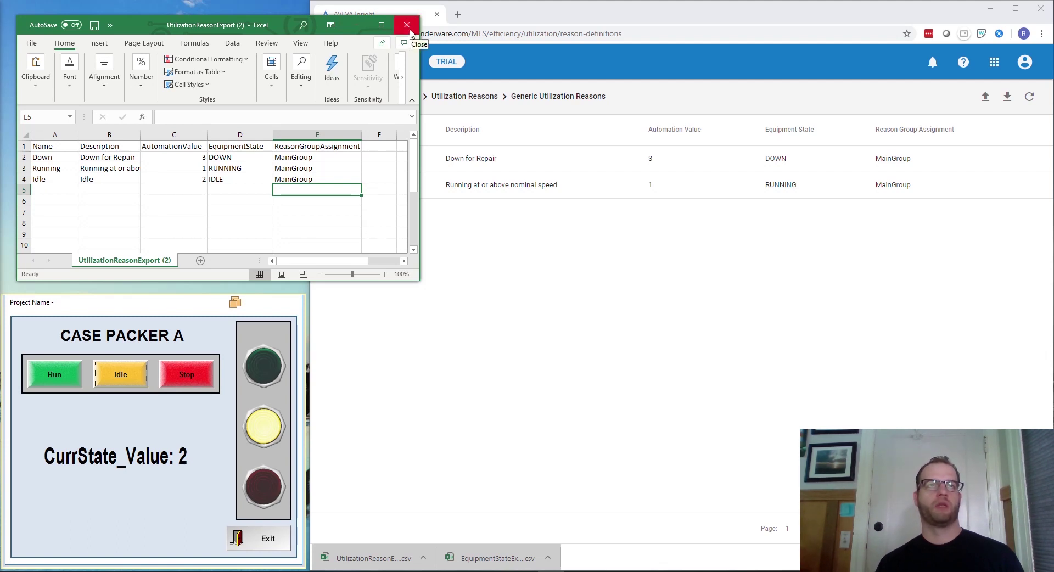
Close Excel, keeping the changes and replacing the CSV under its existing name.
{"action": "left_click", "coordinate": [407, 25]}
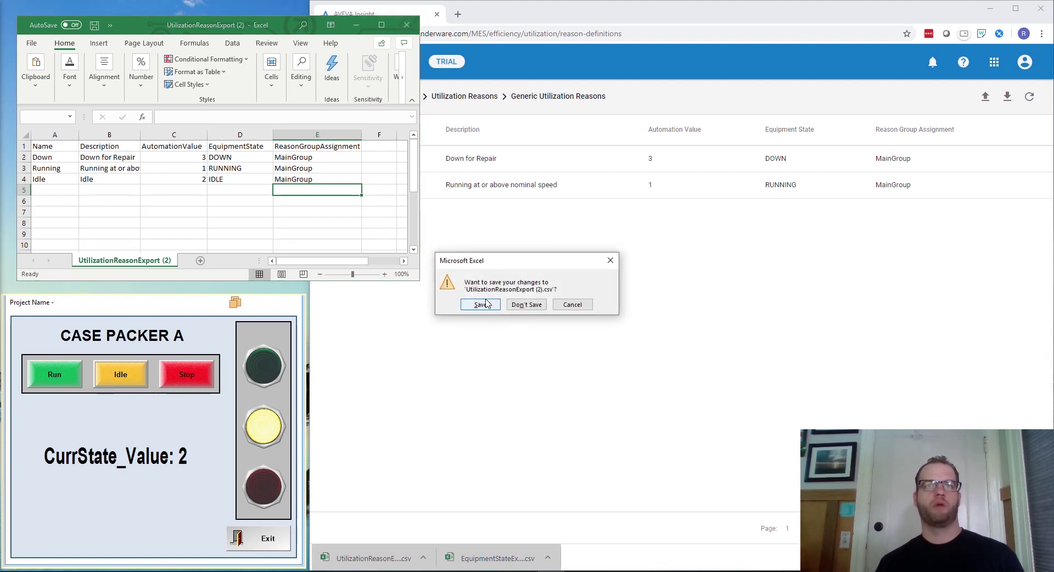
{"action": "left_click", "coordinate": [488, 304]}
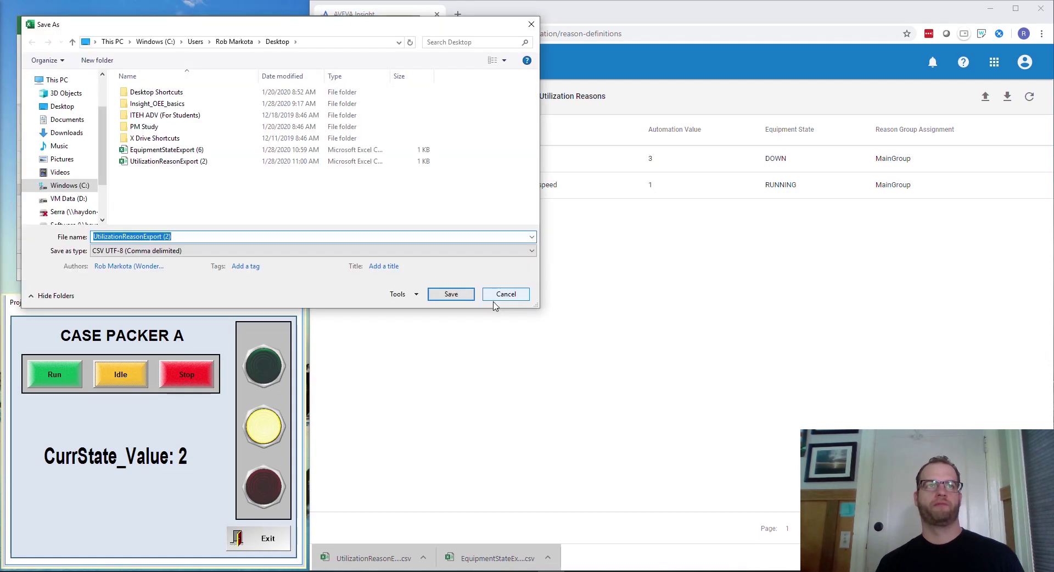
{"action": "left_click", "coordinate": [453, 302]}
{"action": "left_click", "coordinate": [548, 292]}
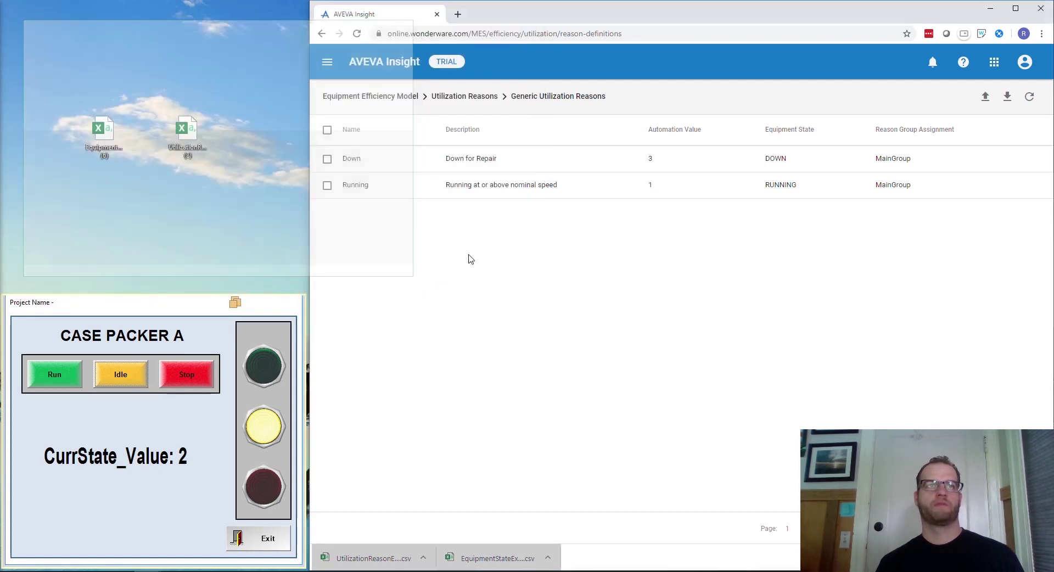
Import UtilizationReasonExport (2).csv into Generic Utilization Reasons and close the import window.
{"action": "left_click", "coordinate": [983, 99]}
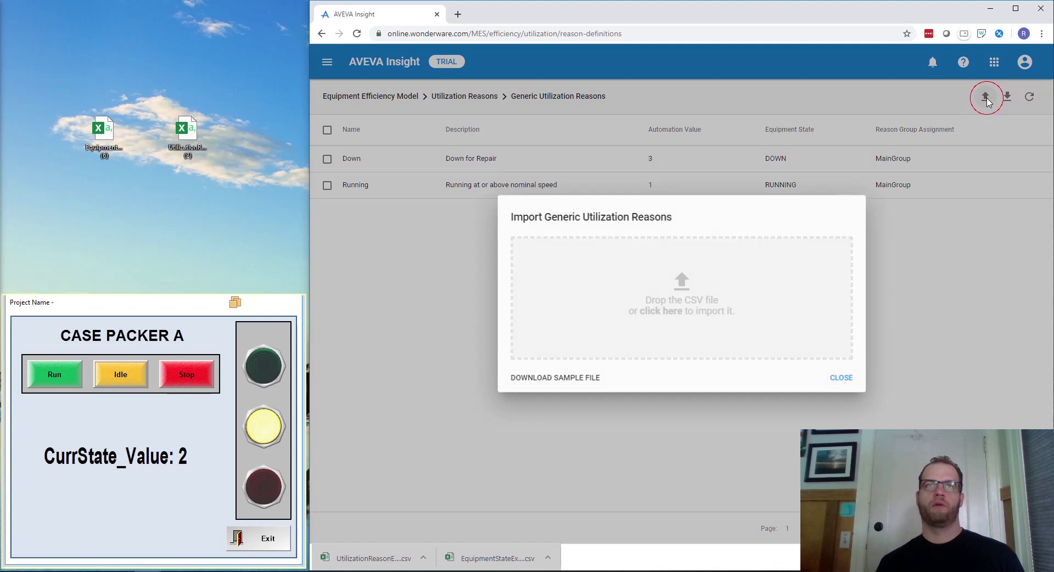
{"action": "left_click", "coordinate": [187, 133]}
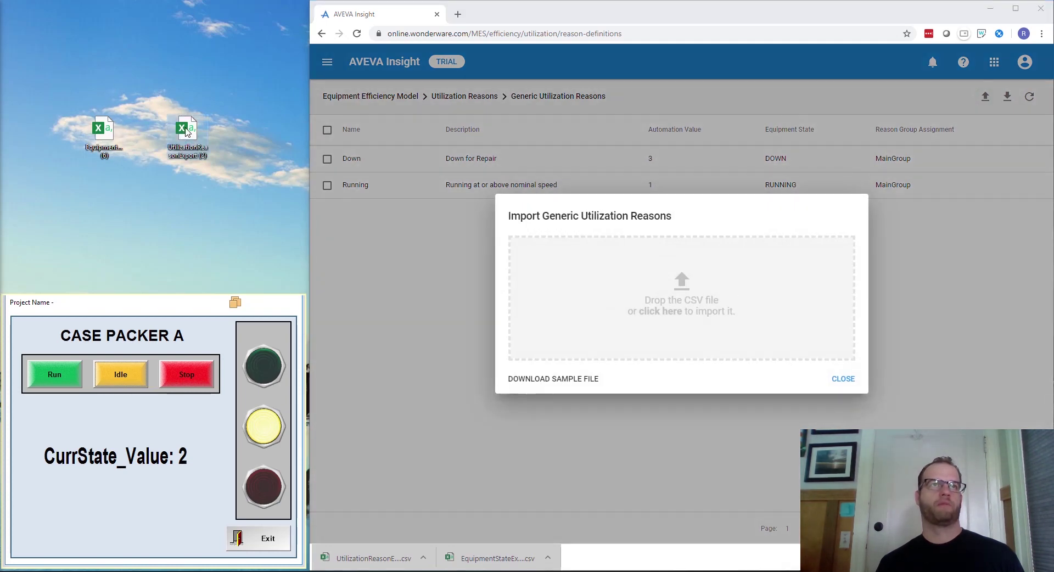
{"action": "left_click", "coordinate": [105, 138]}
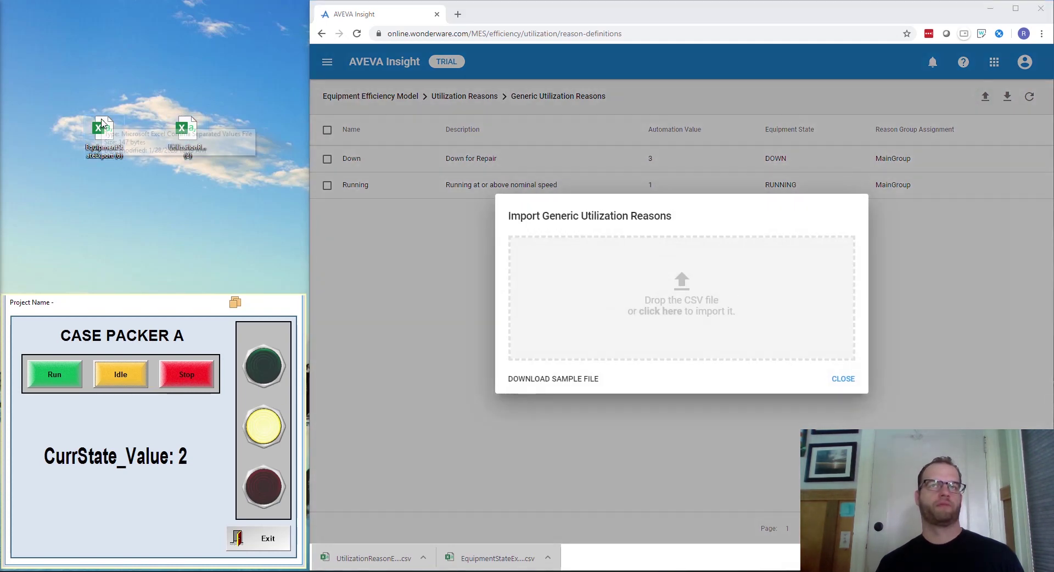
{"action": "left_click_drag", "start_coordinate": [186, 132], "coordinate": [629, 292]}
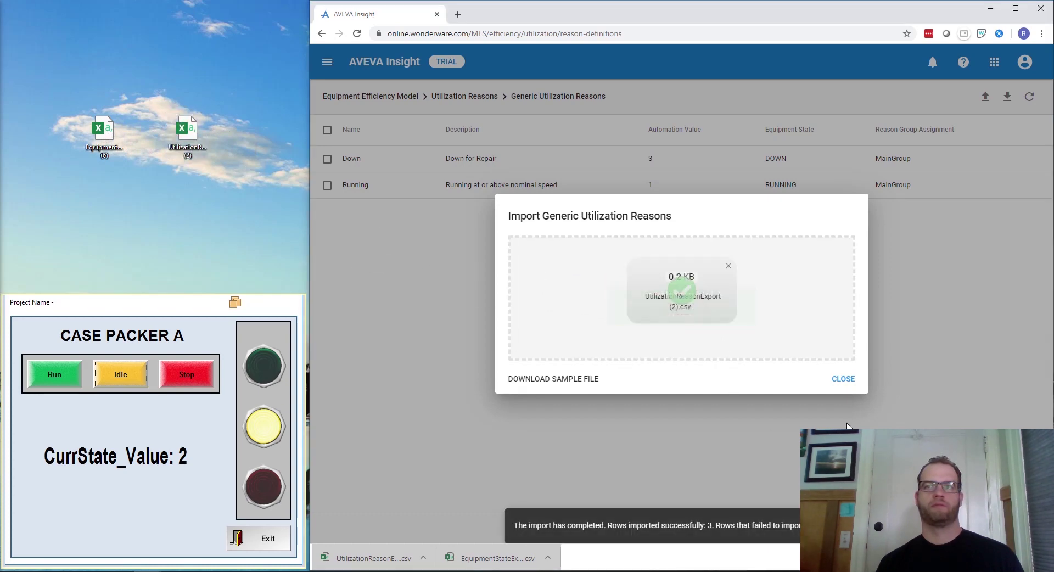
{"action": "left_click", "coordinate": [843, 379]}
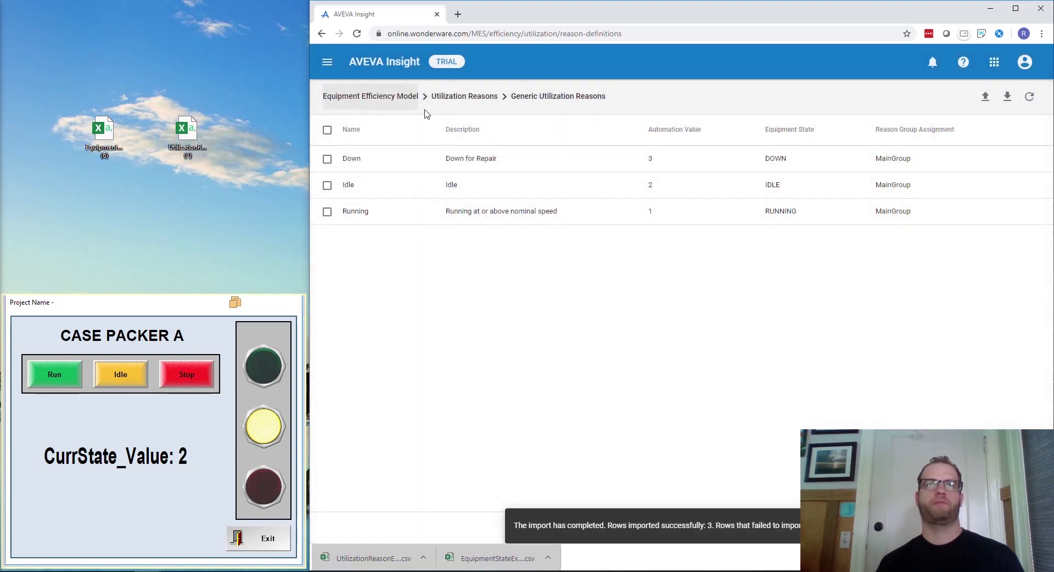
Check the Utilization Reason Groups, then reopen the Generic Utilization Reasons list.
{"action": "left_click", "coordinate": [451, 103]}
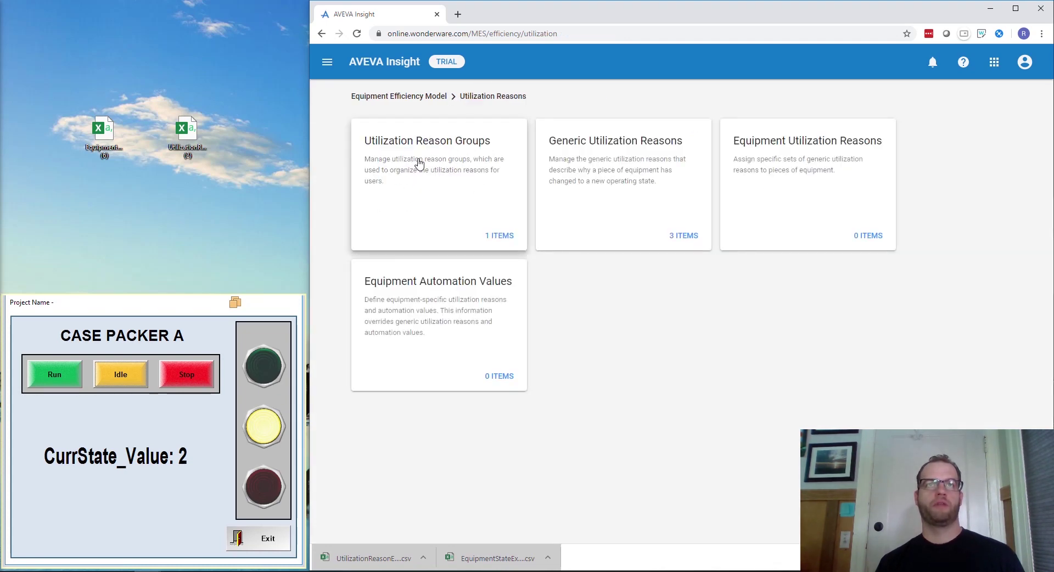
{"action": "left_click", "coordinate": [442, 165]}
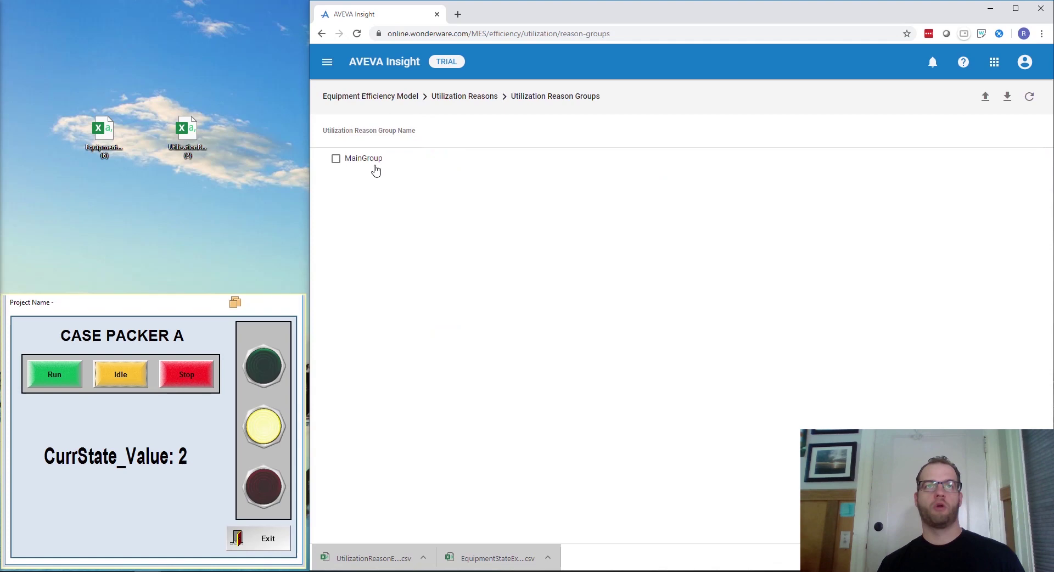
{"action": "left_click", "coordinate": [322, 34]}
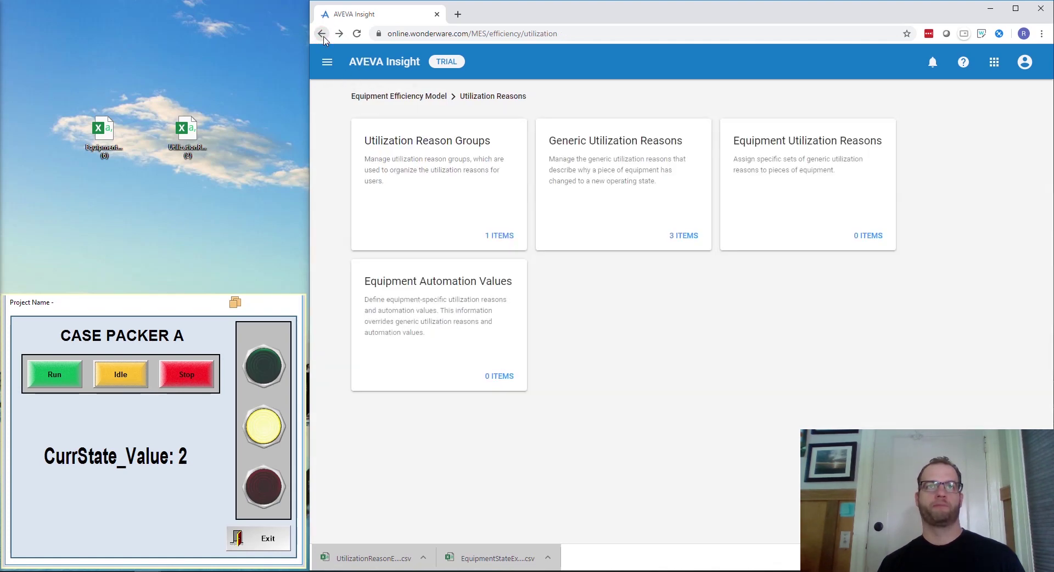
{"action": "left_click", "coordinate": [623, 165]}
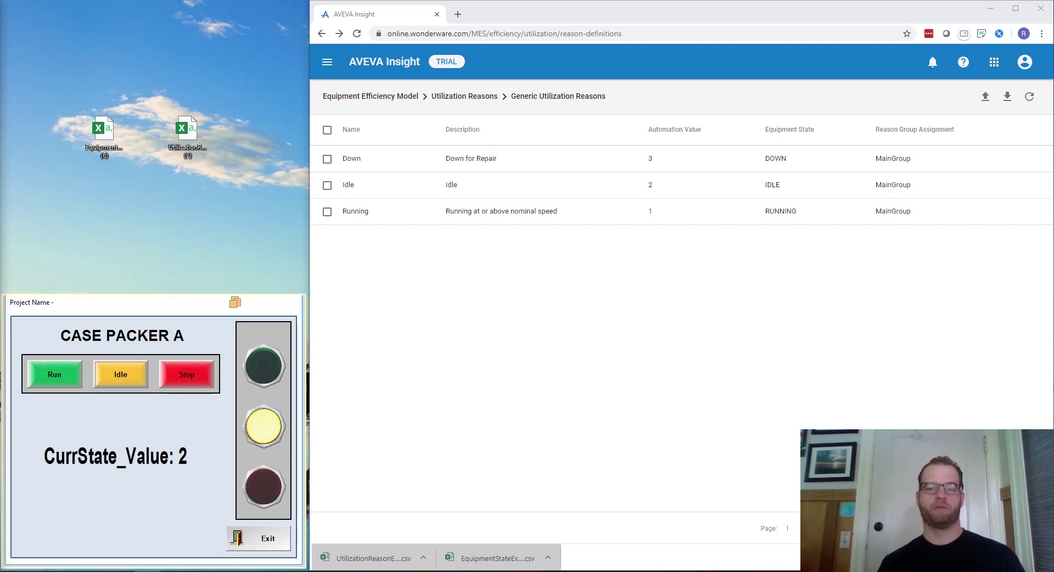
Navigate through Insight home and explore to the Case Packer A Equipment Efficiency dashboard.
{"action": "left_click", "coordinate": [328, 63]}
{"action": "left_click", "coordinate": [341, 99]}
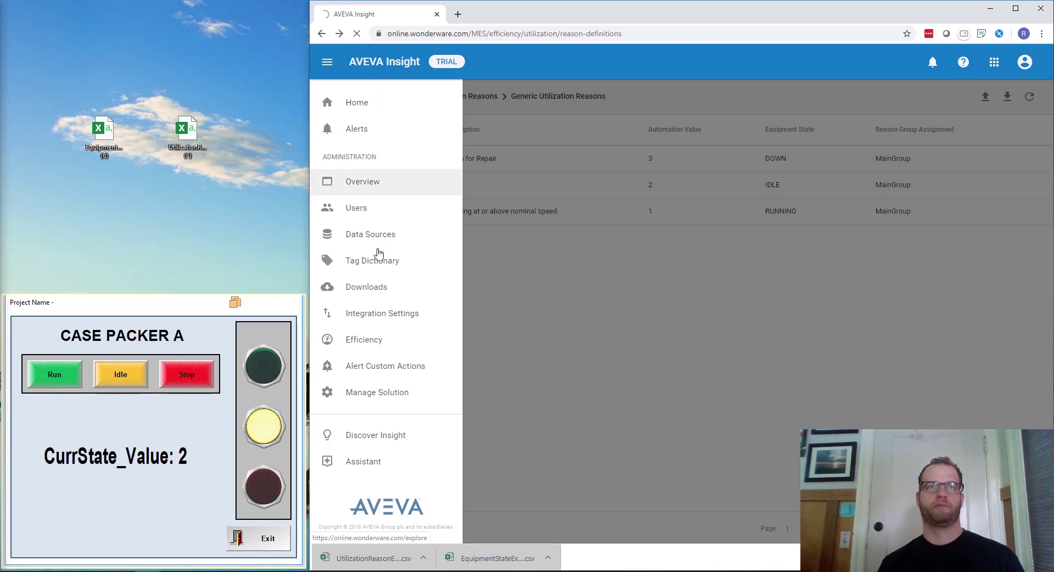
{"action": "left_click", "coordinate": [326, 63]}
{"action": "left_click", "coordinate": [327, 63]}
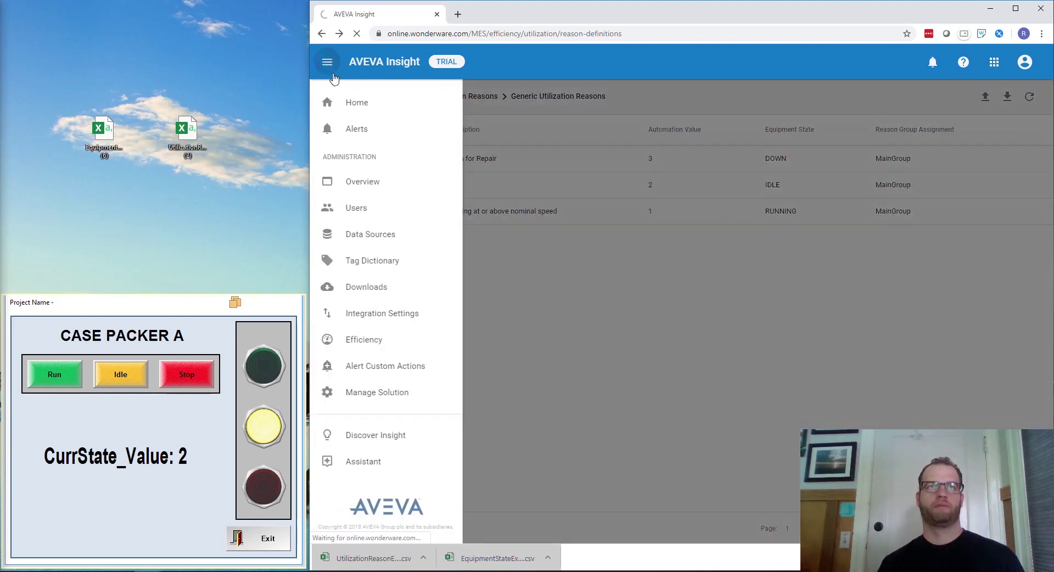
{"action": "left_click", "coordinate": [686, 335]}
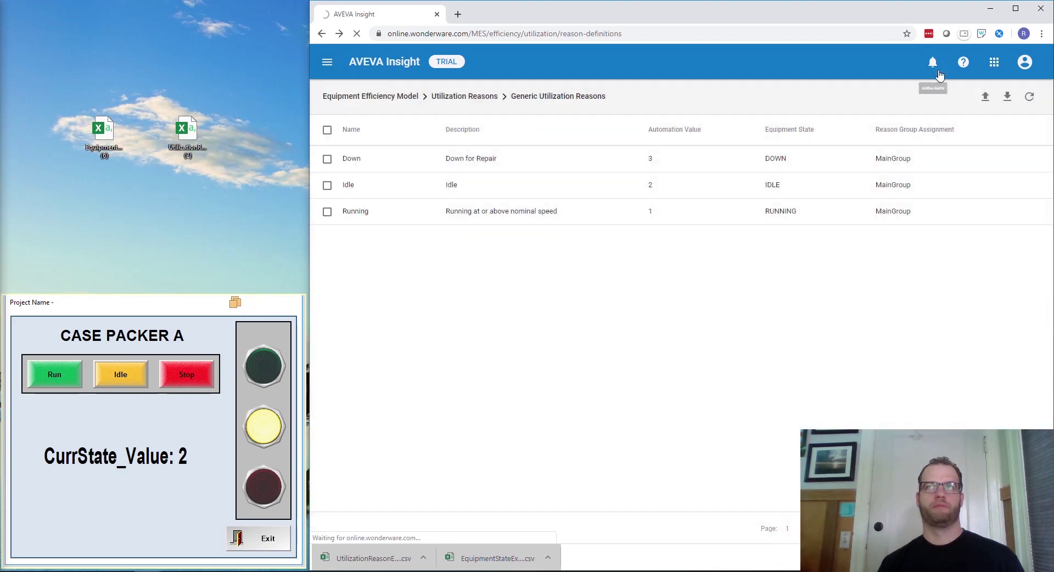
{"action": "left_click", "coordinate": [994, 62]}
{"action": "left_click", "coordinate": [975, 120]}
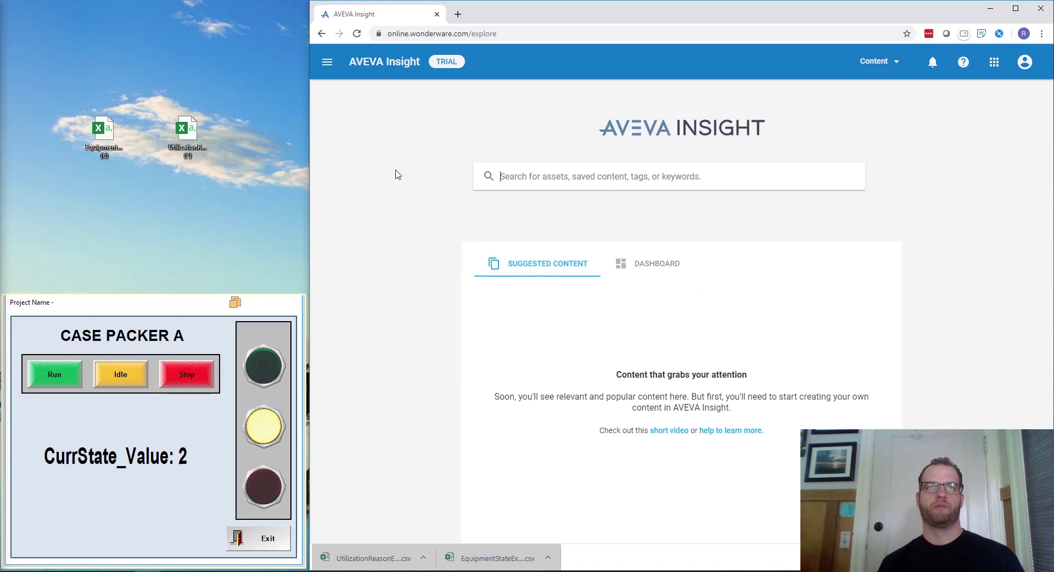
{"action": "left_click", "coordinate": [329, 65]}
{"action": "left_click", "coordinate": [367, 207]}
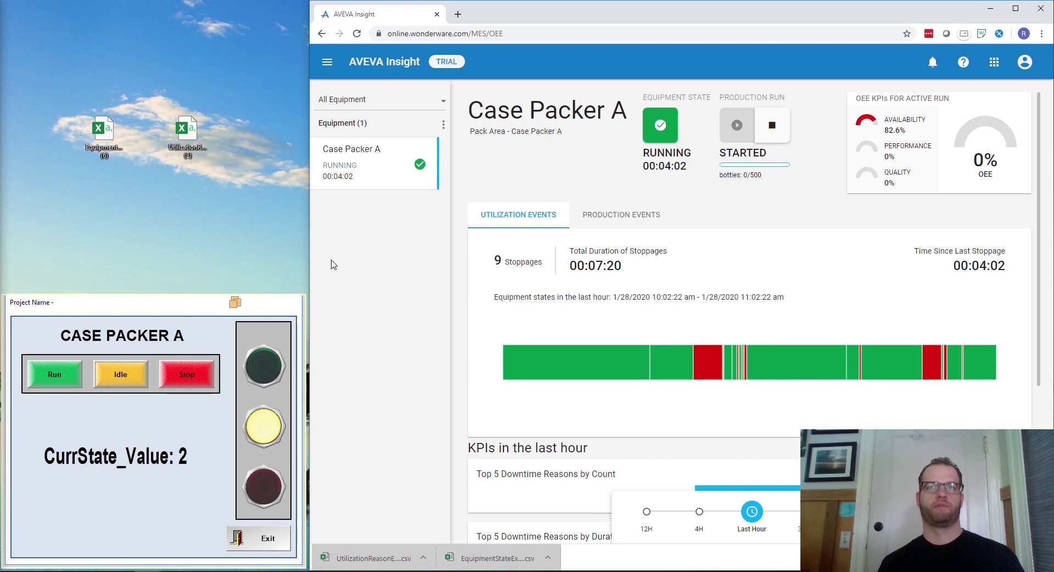
Cycle Case Packer A through Run, Stop and Idle while watching the dashboard's Equipment State.
{"action": "left_click", "coordinate": [65, 381]}
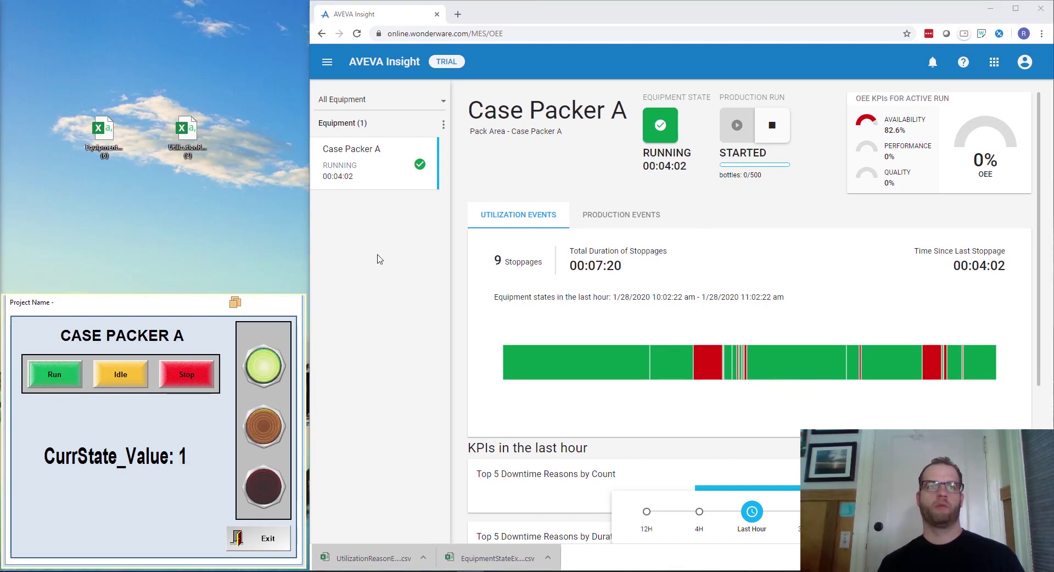
{"action": "left_click", "coordinate": [192, 375]}
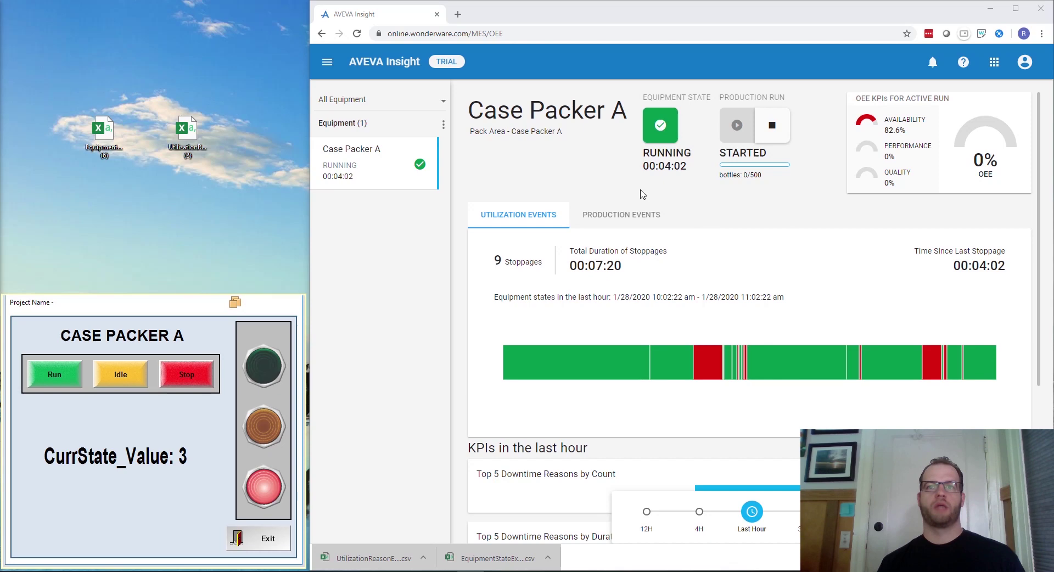
{"action": "left_click", "coordinate": [565, 176]}
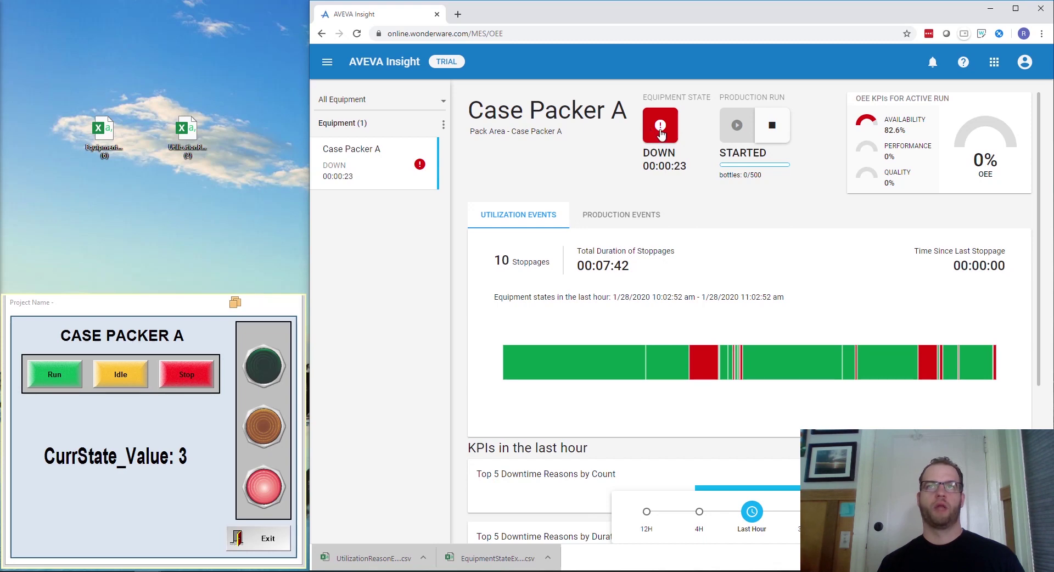
{"action": "left_click", "coordinate": [129, 375]}
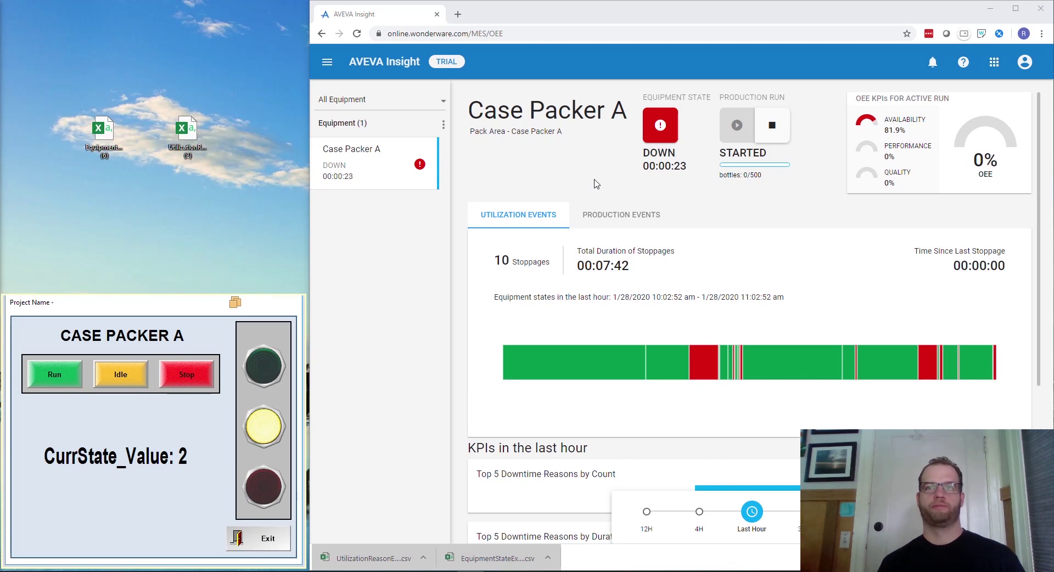
{"action": "left_click", "coordinate": [614, 190]}
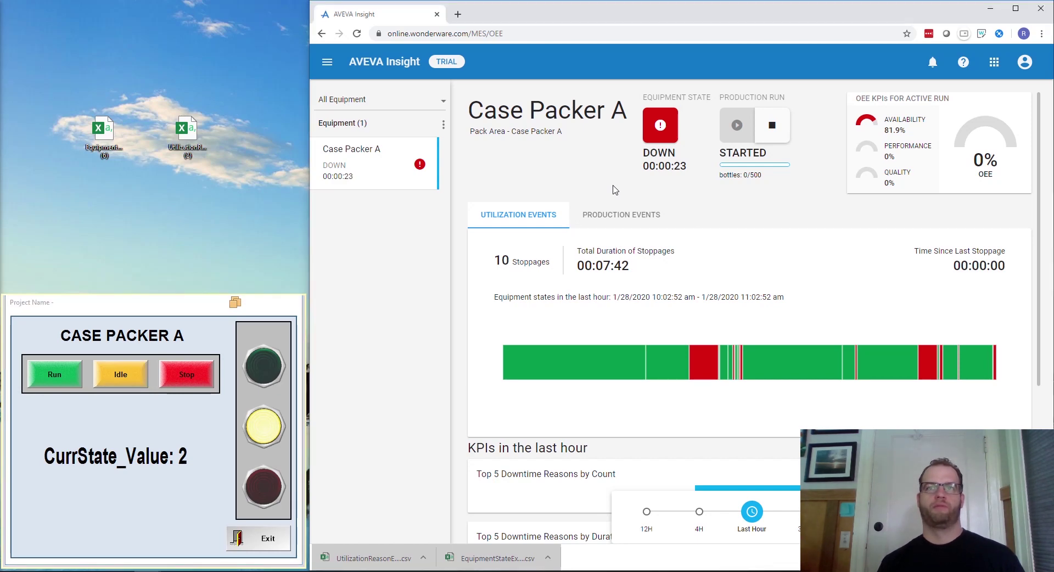